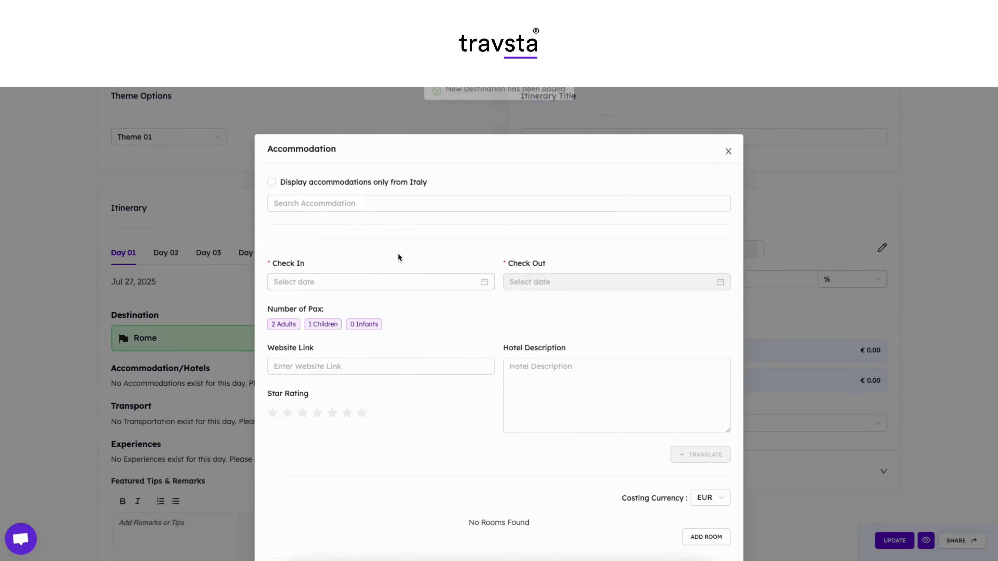
Step: Choose Hotel Artemide, Via Nazionale, Rome as the accommodation and use its bedroom photo
click(346, 202)
text(hotel artemi)
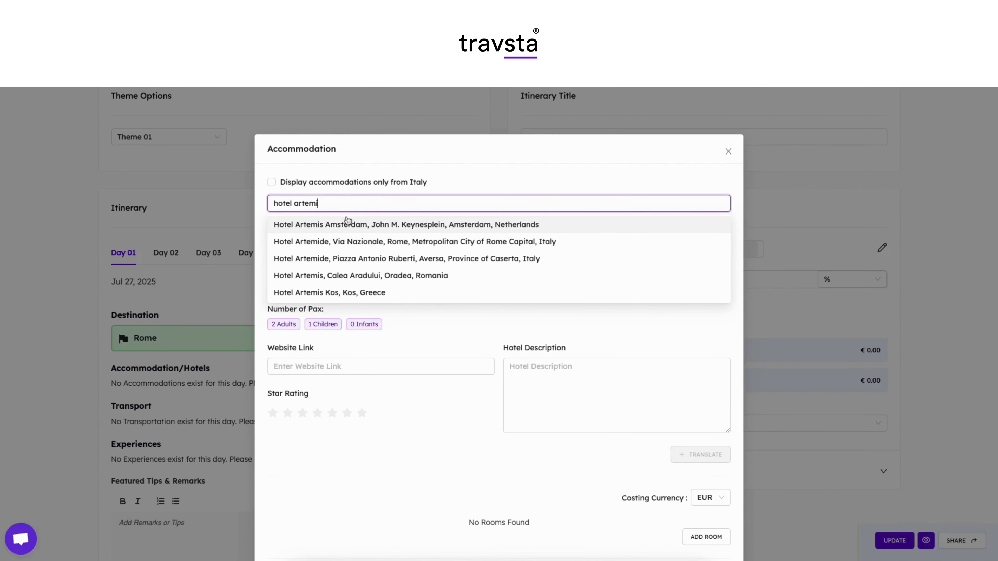
click(345, 241)
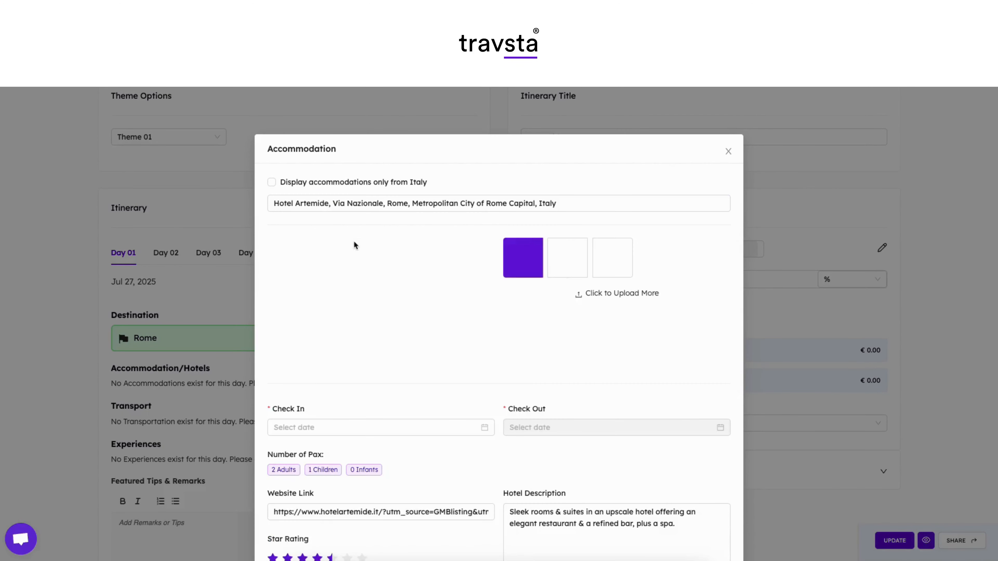
click(552, 271)
Step: Set check-in to 2025-07-27 and check-out to 2025-07-28, and add the hotel to Day 01
scroll(432, 315, down, 3)
click(302, 340)
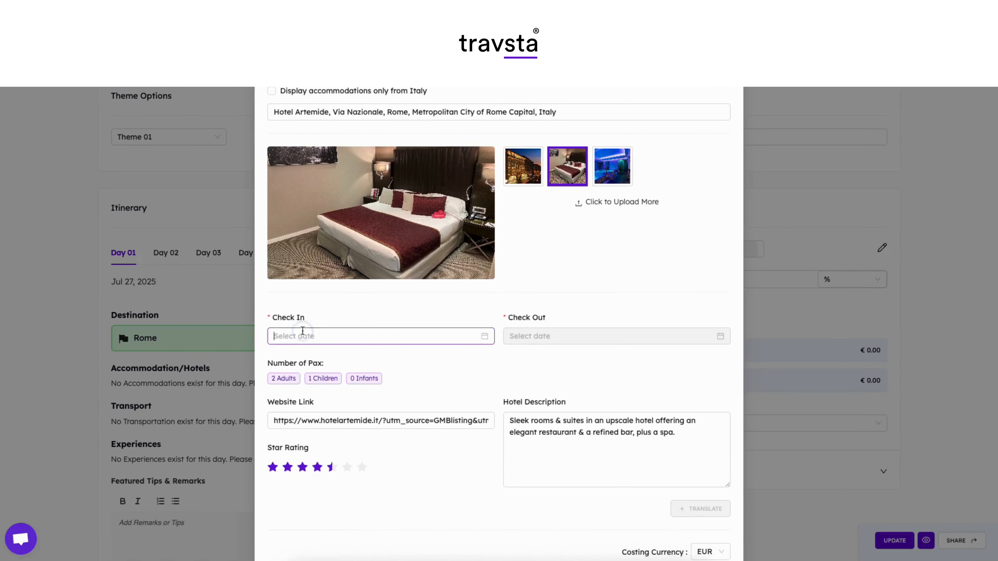
click(287, 459)
click(540, 468)
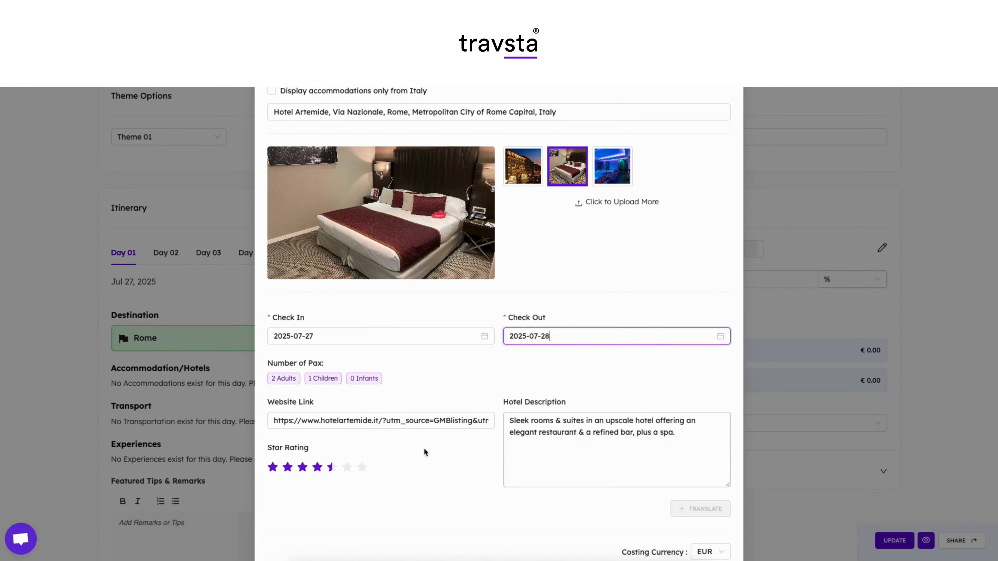
scroll(456, 460, down, 5)
click(716, 536)
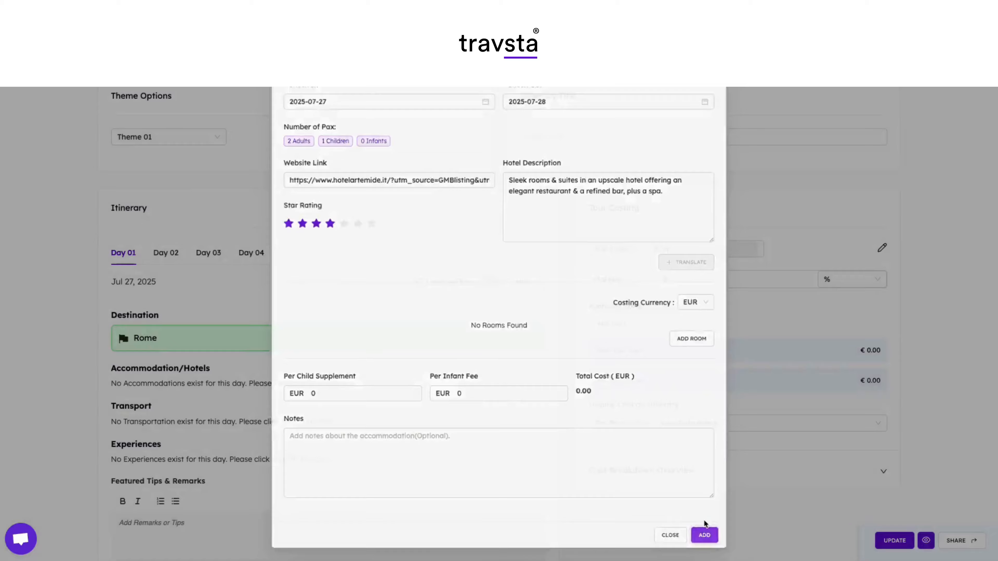
Step: Start a Day 01 transport entry from Rome Fiumicino Airport Terminal 3 to Rome, Metropolitan City of Rome
click(527, 282)
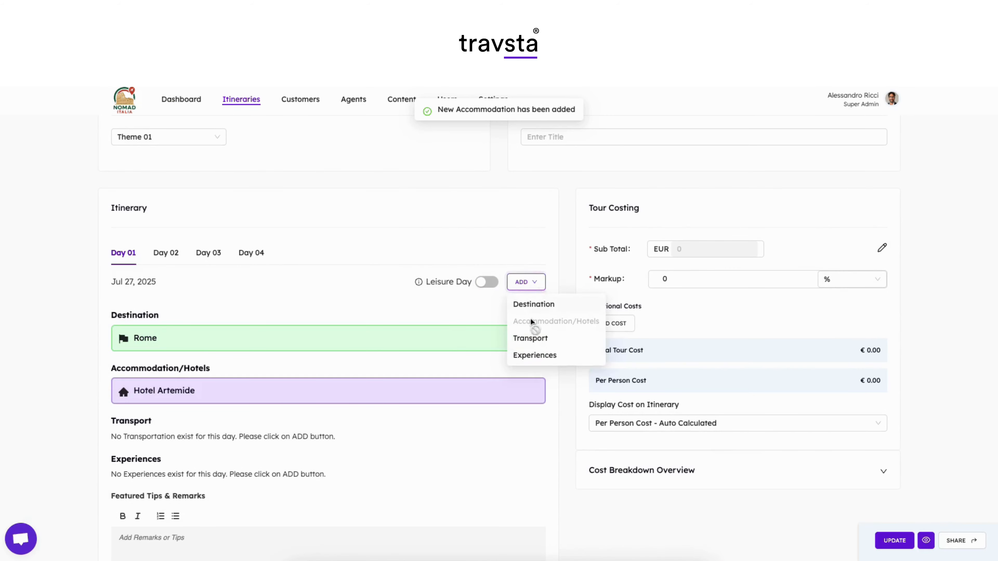
click(530, 338)
click(406, 202)
text(rome fiu)
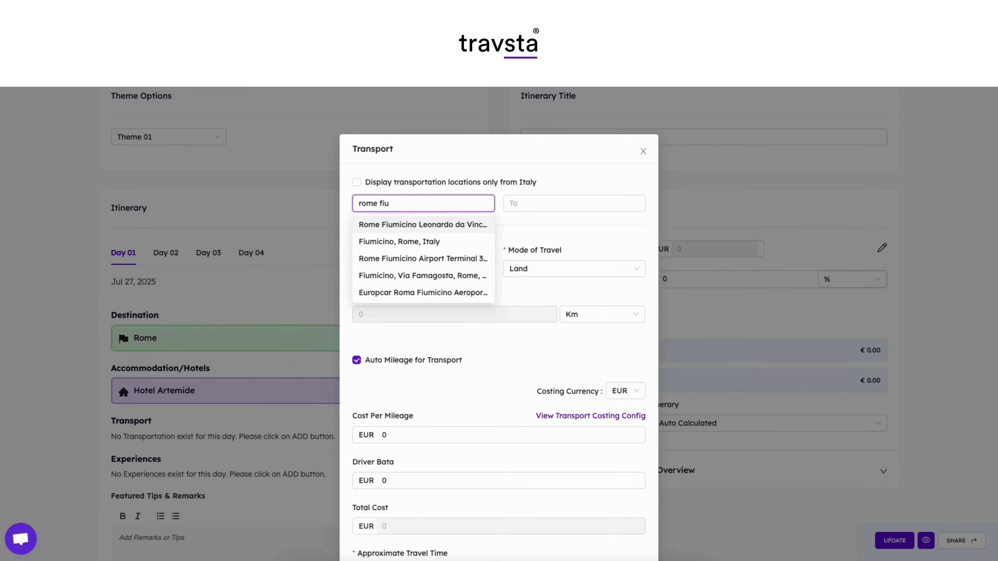
click(412, 258)
click(517, 203)
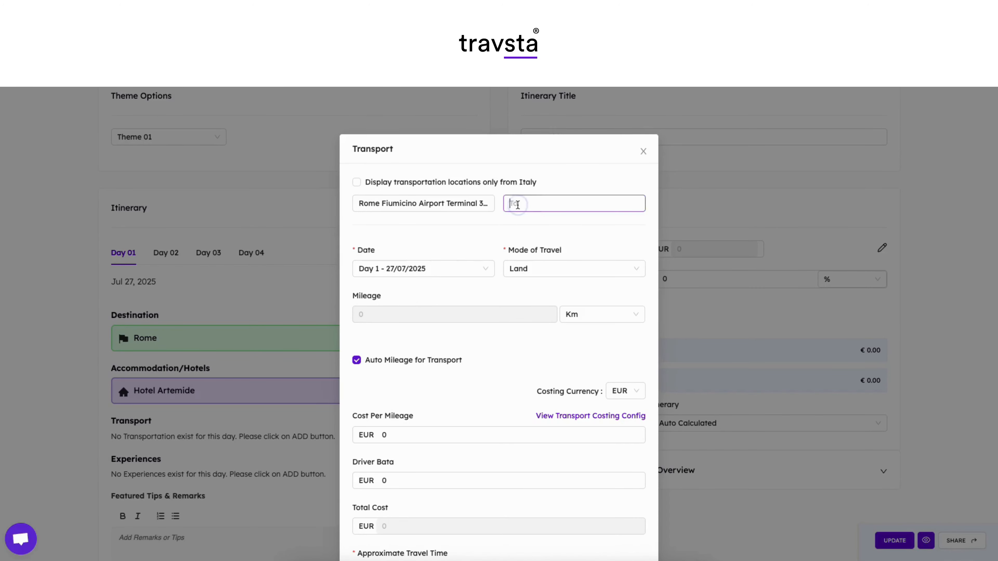
text(rome)
click(517, 225)
Step: Set the transport's cost per mileage to EUR 2 and add the transfer to the itinerary
scroll(396, 372, down, 3)
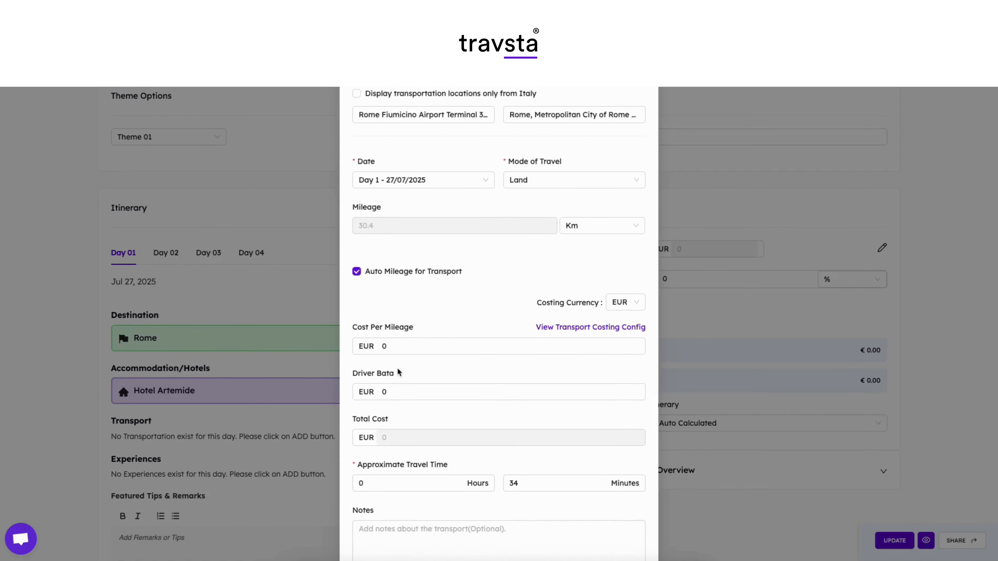
click(397, 340)
scroll(480, 409, down, 2)
click(635, 540)
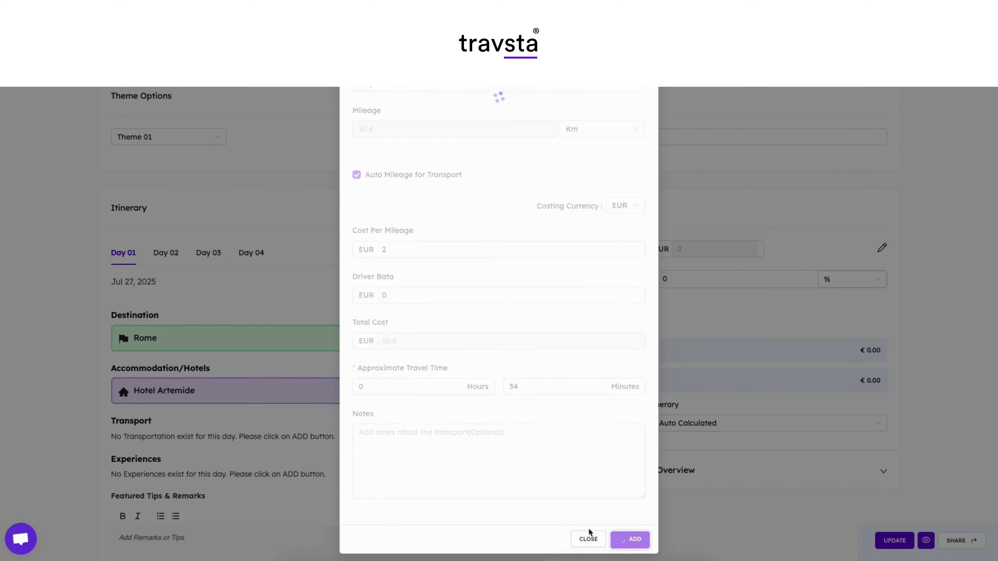
Step: Add the Colosseum, Piazza del Colosseo, Rome, as a Day 01 experience
click(526, 282)
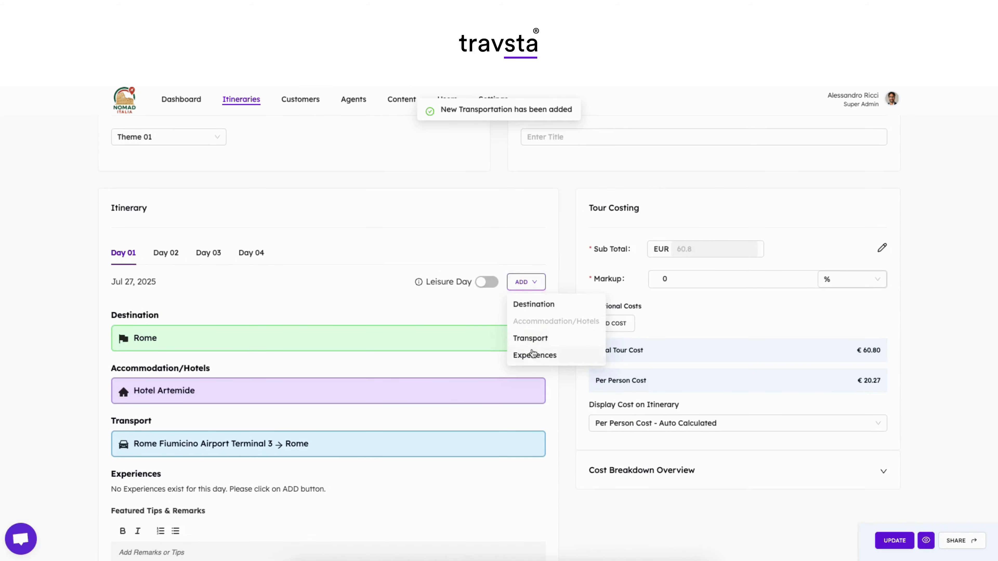
click(528, 354)
click(390, 203)
text(colos)
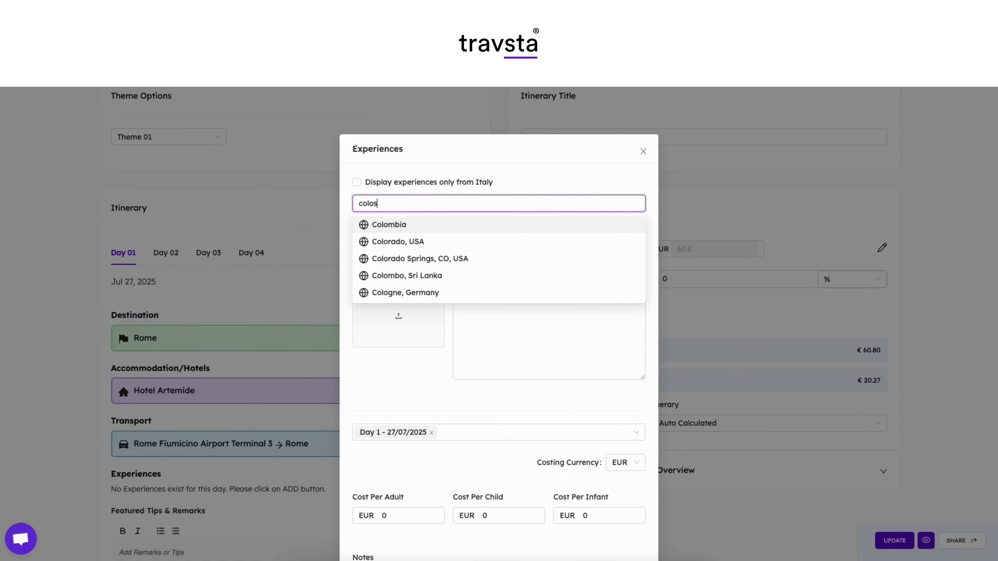
text(s)
click(403, 224)
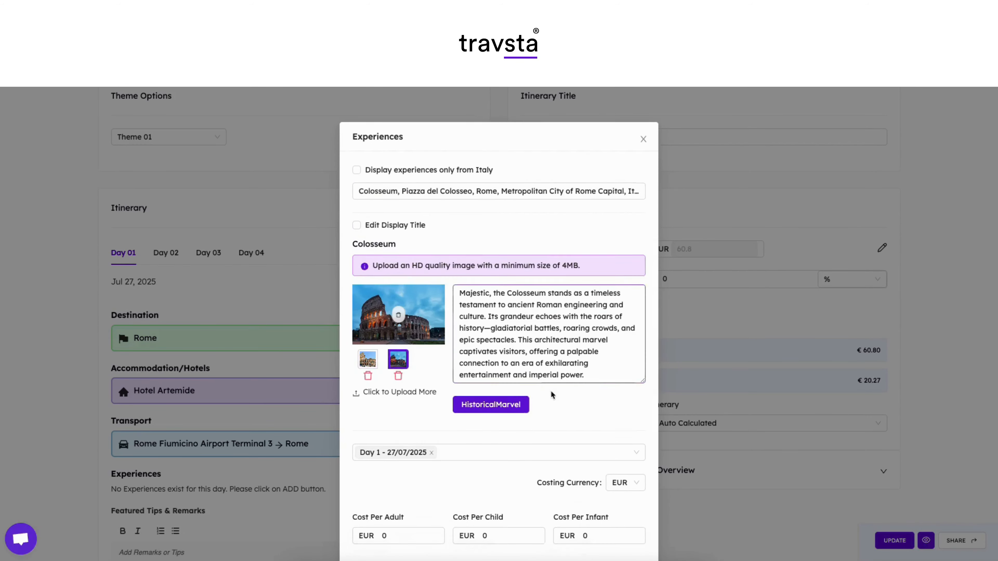
scroll(551, 395, down, 3)
click(632, 537)
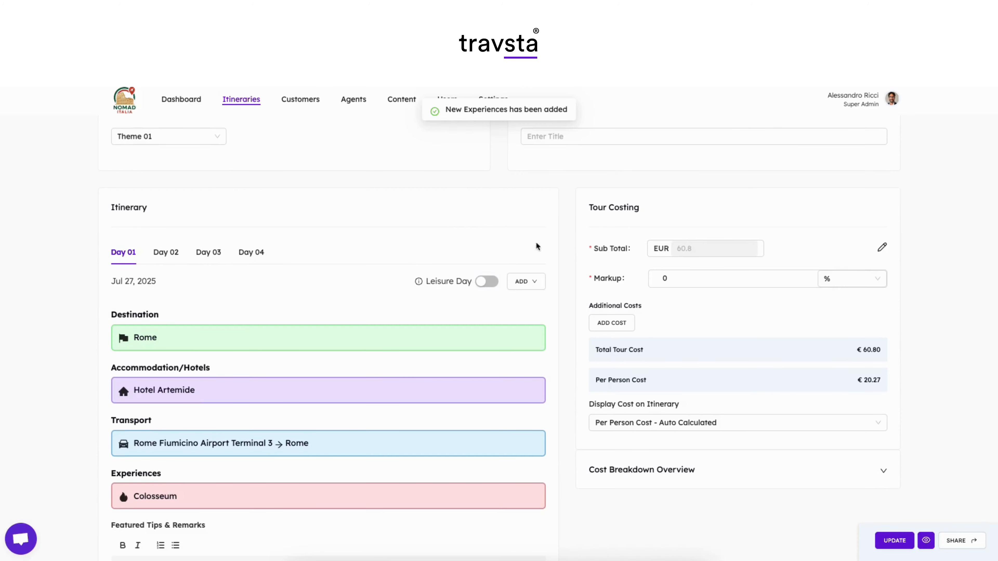
Step: Start another Day 01 experience for the Pantheon, Piazza della Rotonda, Rome, keeping its first photo
click(526, 281)
click(529, 354)
click(401, 203)
text(path)
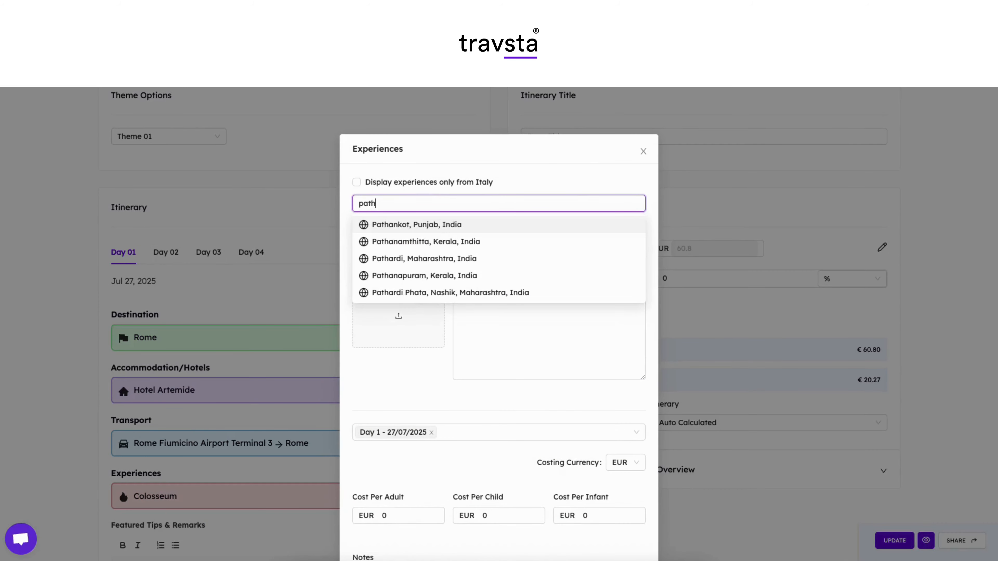
text(eo)
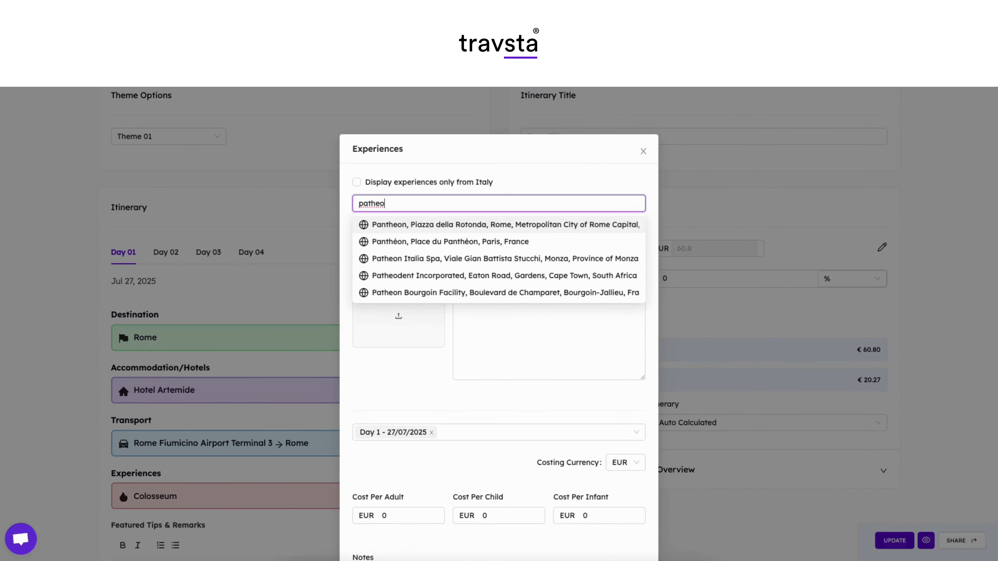
click(416, 224)
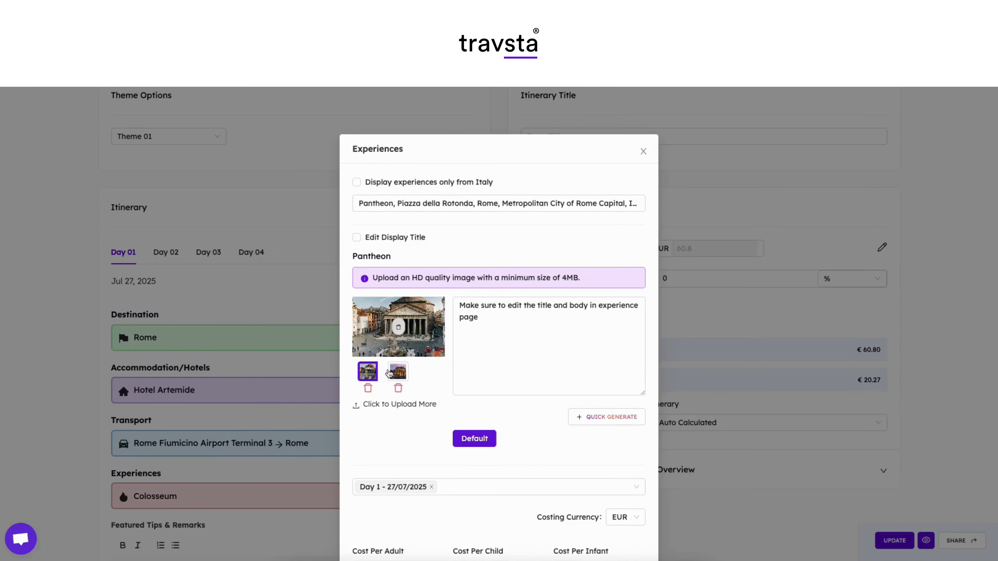
click(398, 371)
click(367, 373)
Step: Quick-generate the Pantheon description, remove its opening word "Majestic:", and add the experience
scroll(589, 418, down, 1)
click(597, 406)
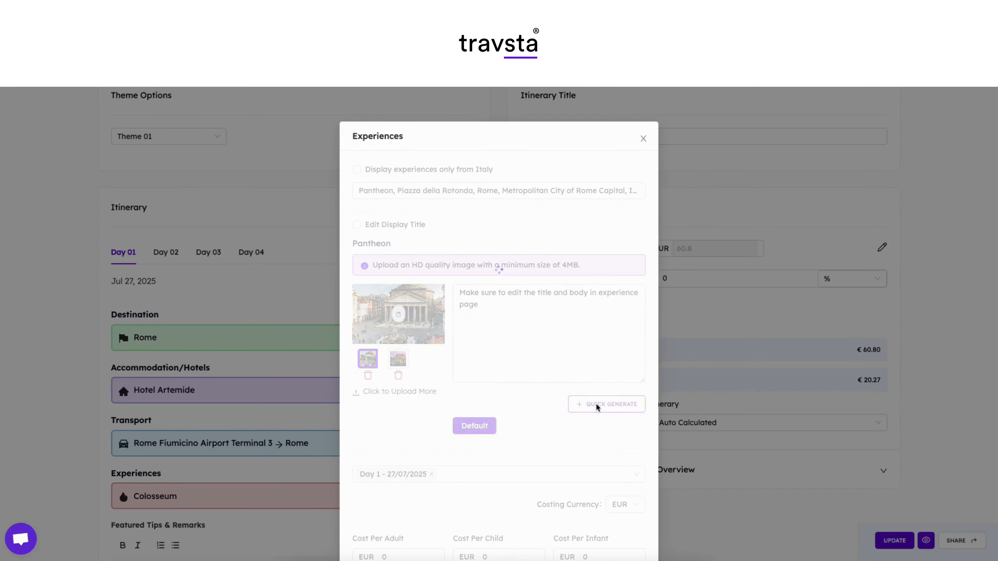
drag(494, 293, 480, 292)
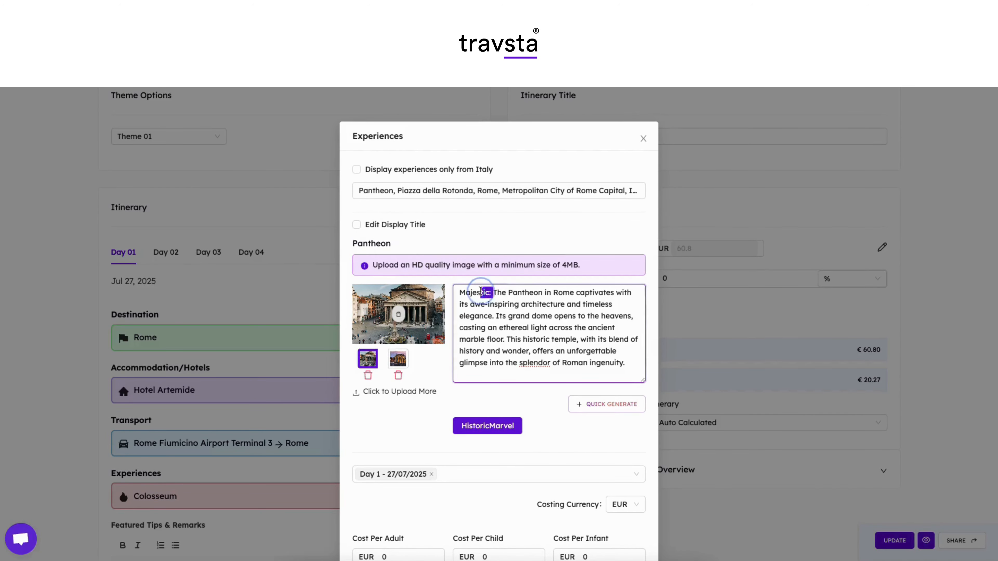
key(BackSpace)
key(BackSpace)
scroll(550, 477, down, 5)
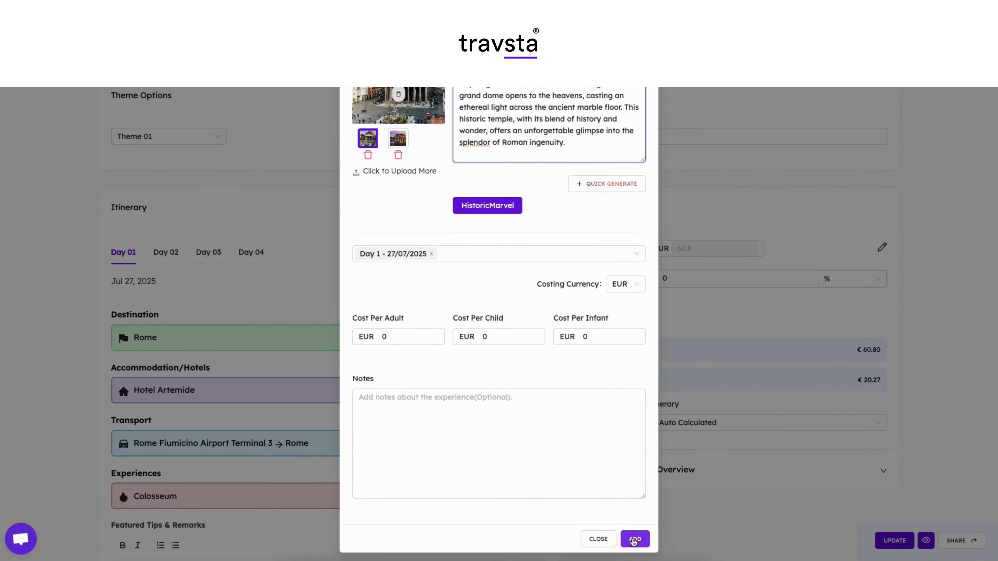
click(628, 539)
Step: Add the Trevi Fountain, Piazza di Trevi, Rome, as a Day 01 experience
click(526, 281)
click(526, 355)
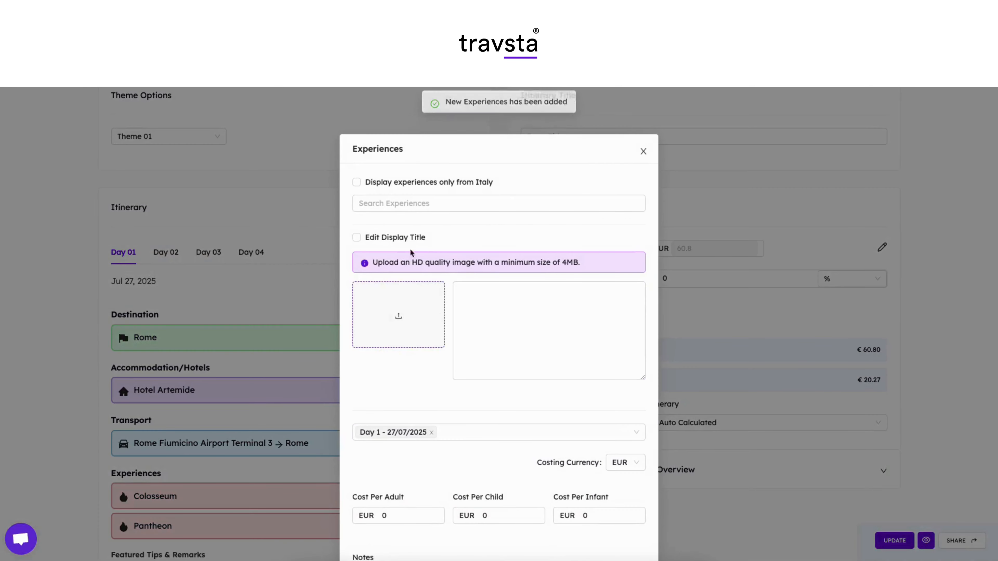
click(403, 204)
text(trevi)
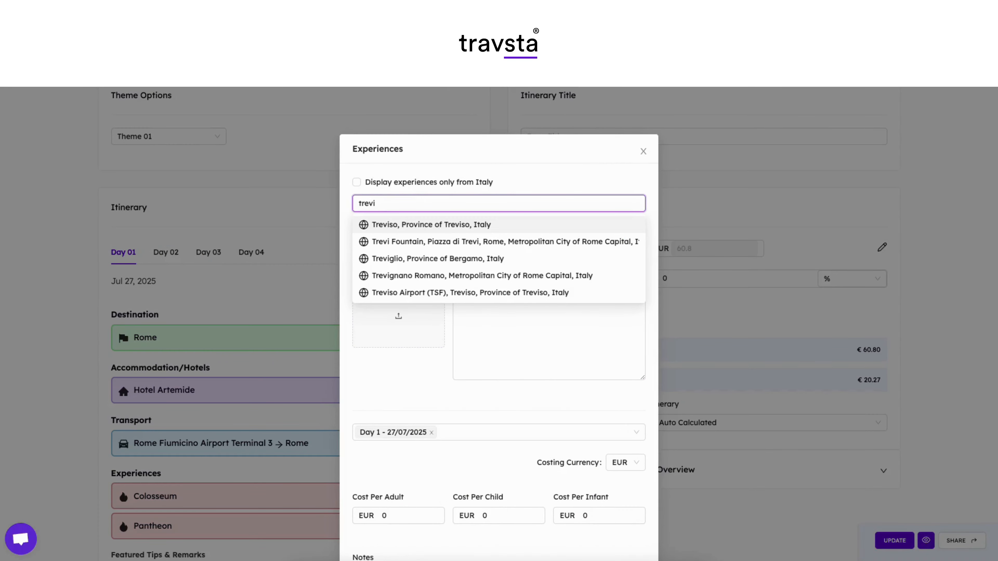
text( fou)
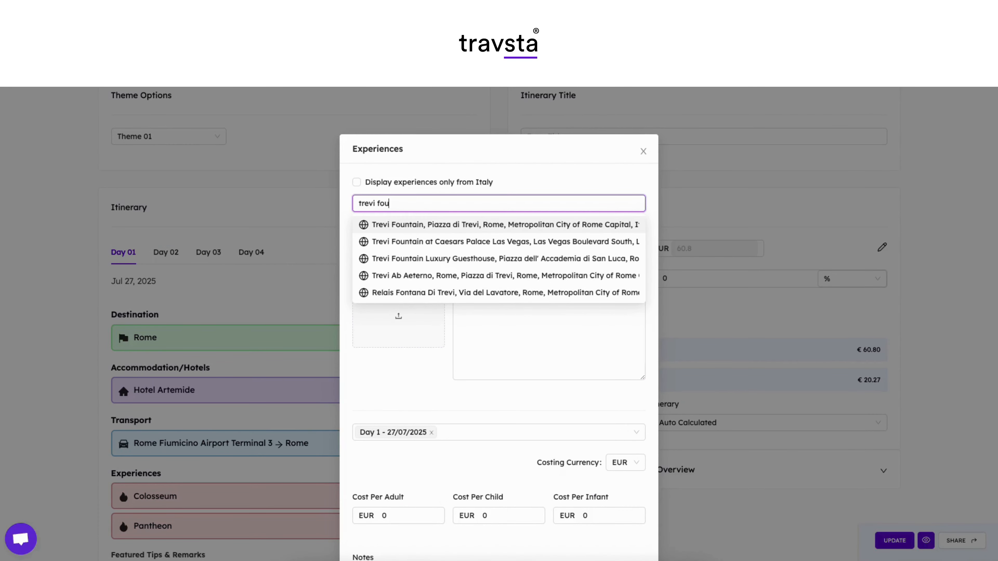
click(409, 225)
scroll(468, 336, down, 5)
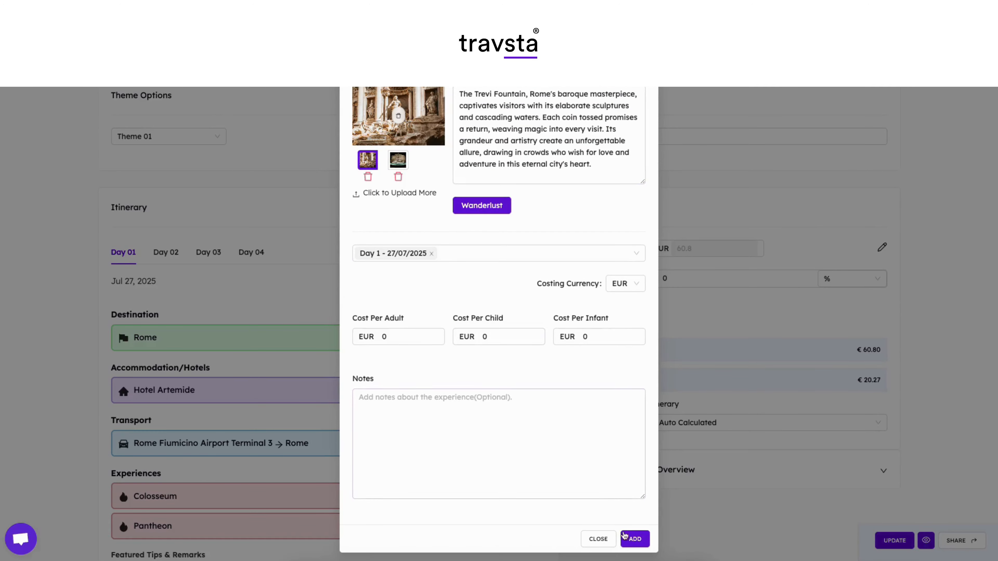
click(632, 537)
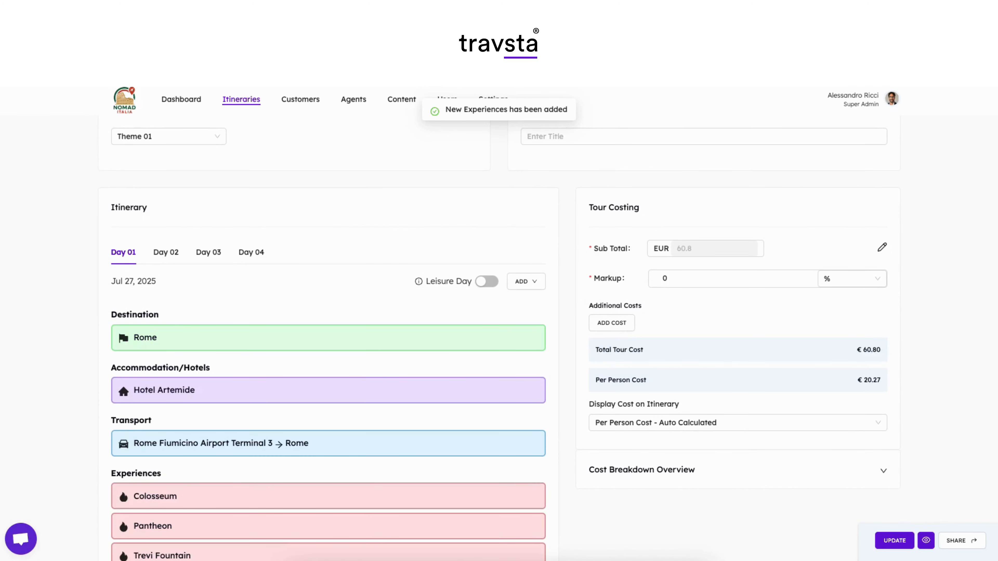
Step: Enter the Day 01 tips and remarks "Ancient sights, local lunch, coin toss, travel to Florence."
scroll(191, 422, down, 6)
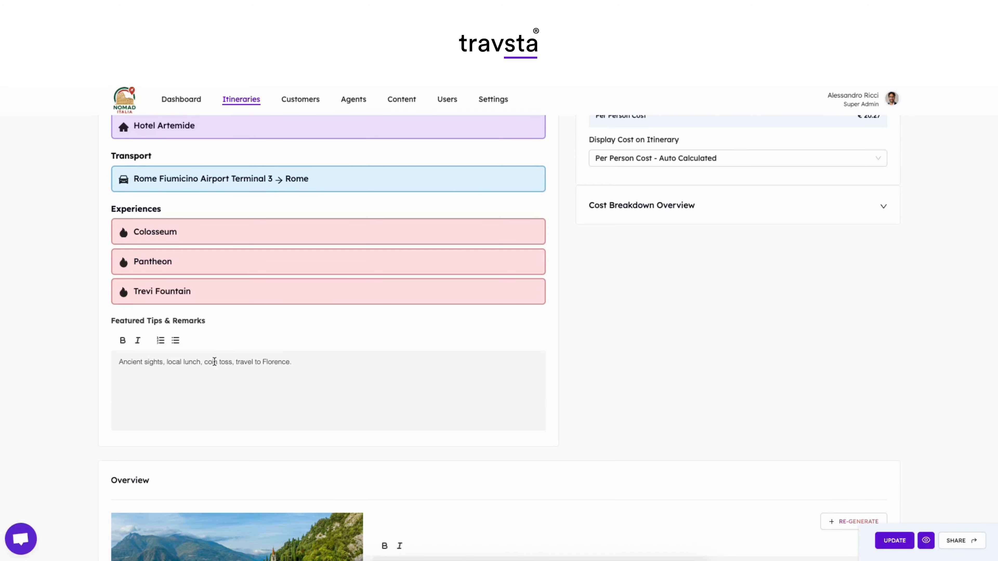
Step: Add Florence, Metropolitan City of Florence, Italy, as the Day 02 destination with the CulturalParadise description
scroll(434, 310, up, 3)
click(168, 138)
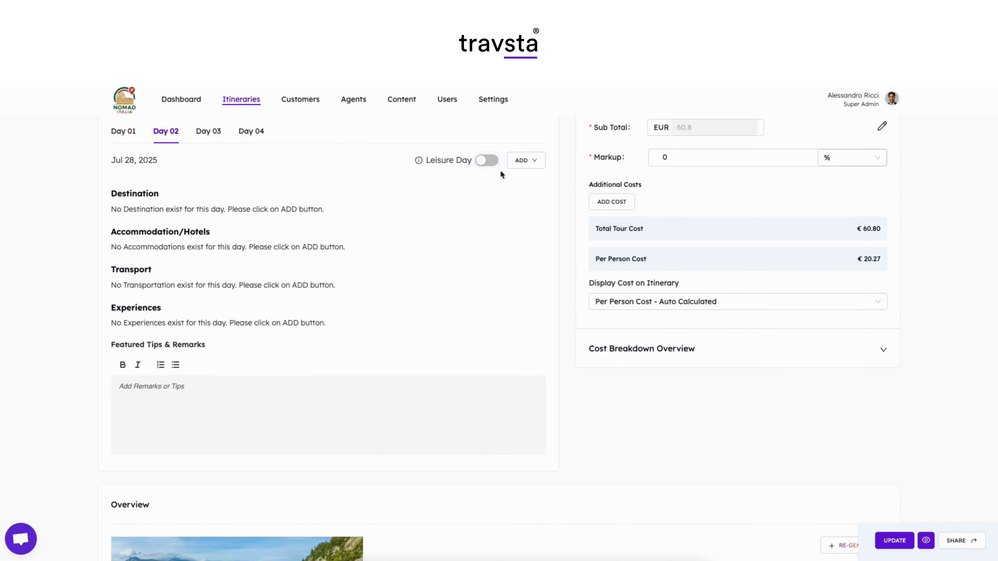
click(518, 160)
click(519, 185)
text(flo)
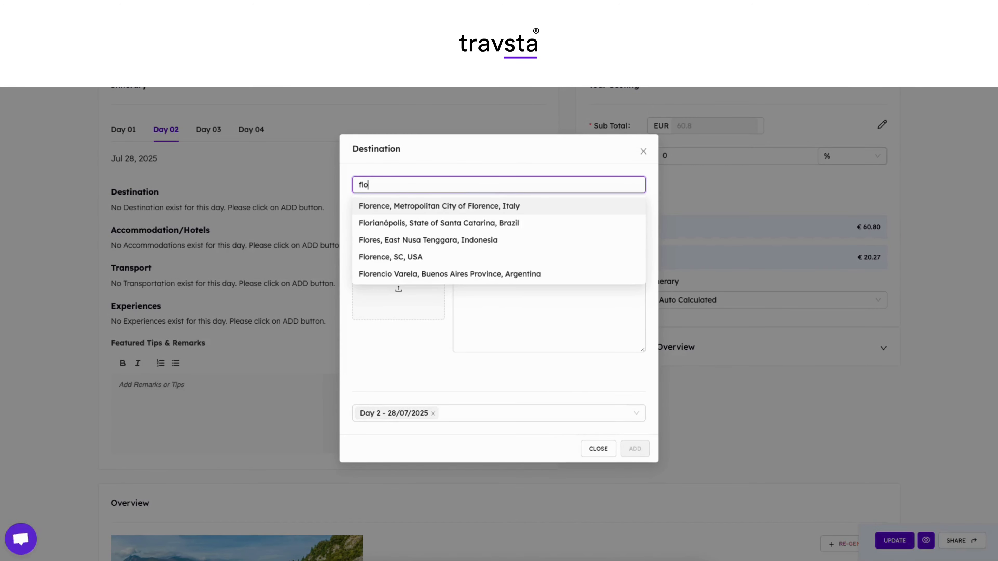
click(434, 206)
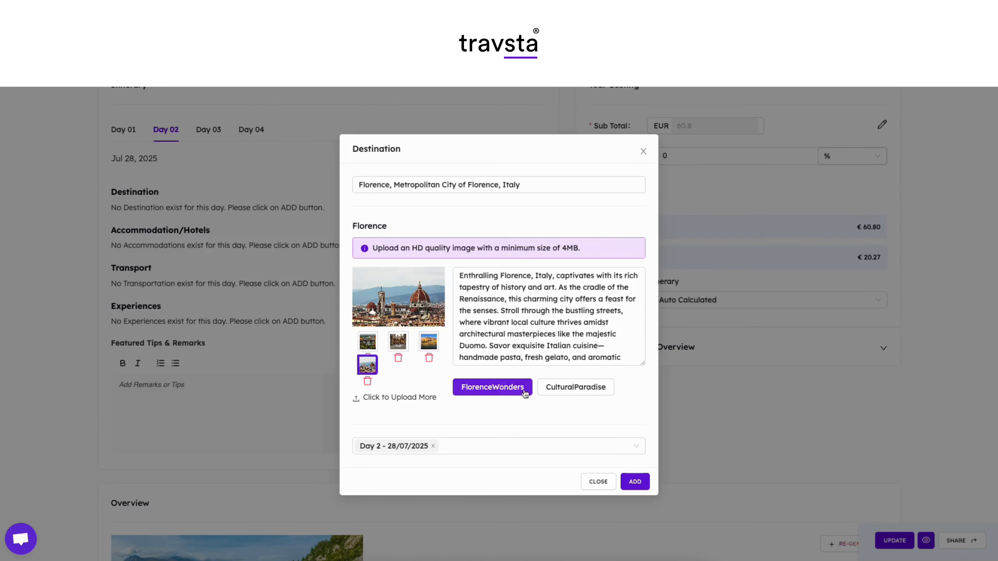
click(575, 387)
click(635, 481)
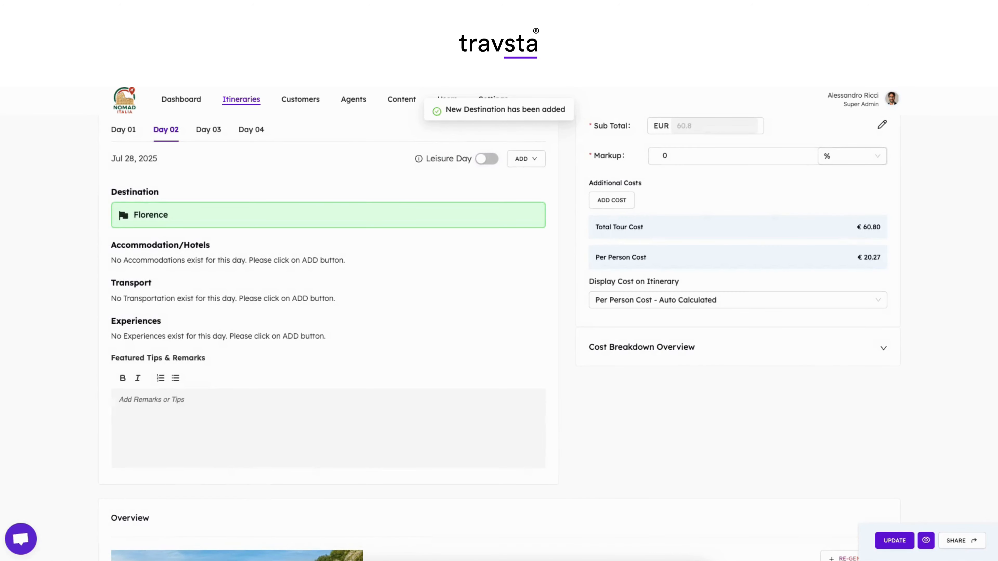
Step: Start a Day 02 accommodation entry for Hotel Spadai, Via de' Martelli, Florence, using its bedroom photo
click(526, 159)
click(558, 196)
click(334, 203)
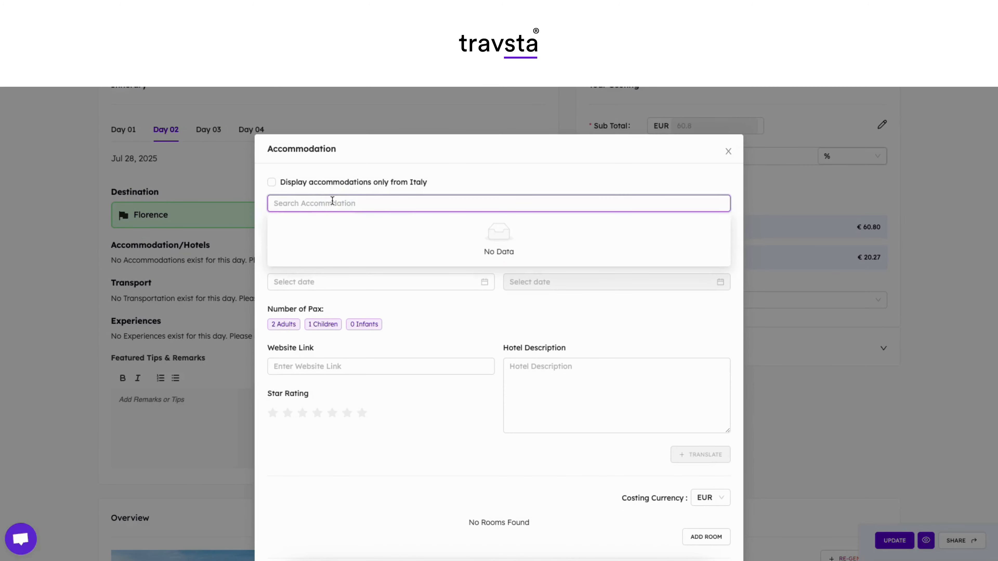
text(hotel spadai)
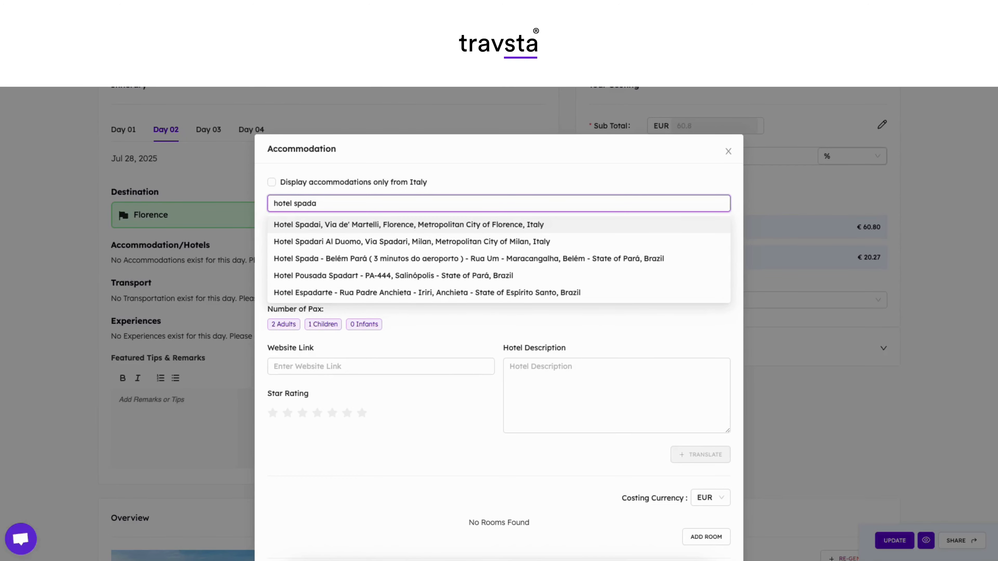
click(401, 226)
click(571, 266)
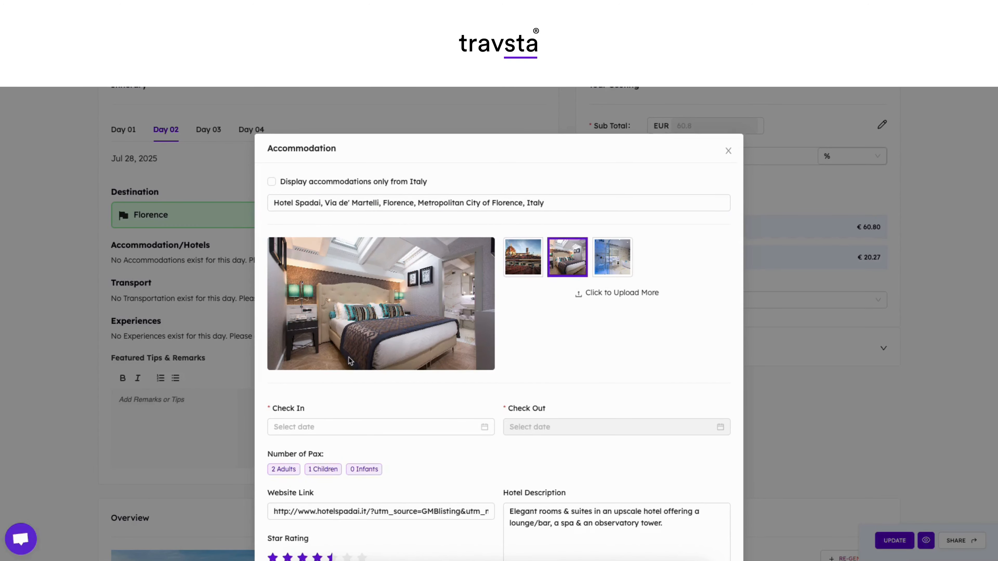
Step: Set the Hotel Spadai stay from 2025-07-28 to 2025-07-29 with a four-star rating, and add it to Day 02
scroll(432, 295, down, 3)
click(290, 323)
click(302, 450)
click(548, 329)
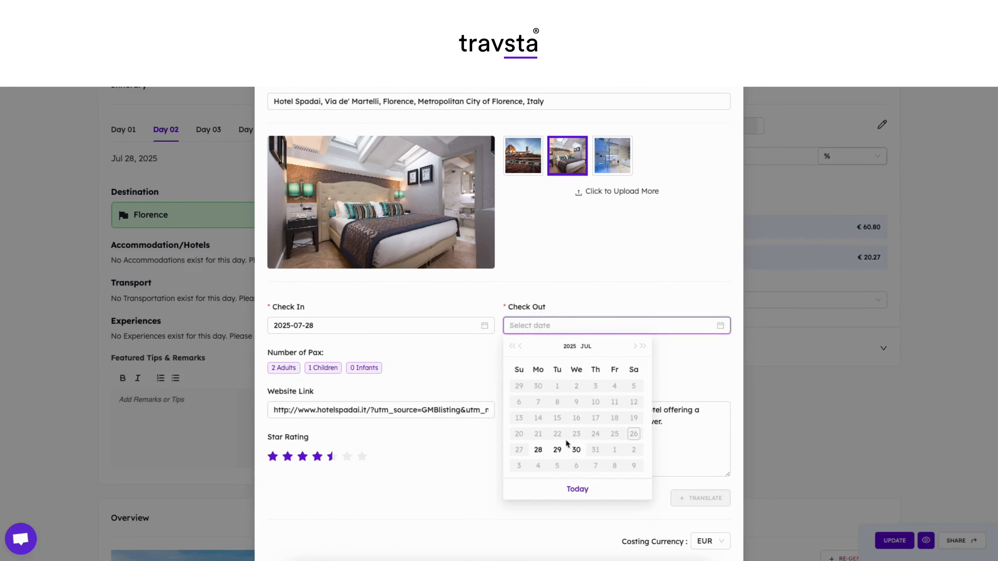
click(554, 450)
scroll(323, 332, down, 3)
scroll(323, 332, down, 5)
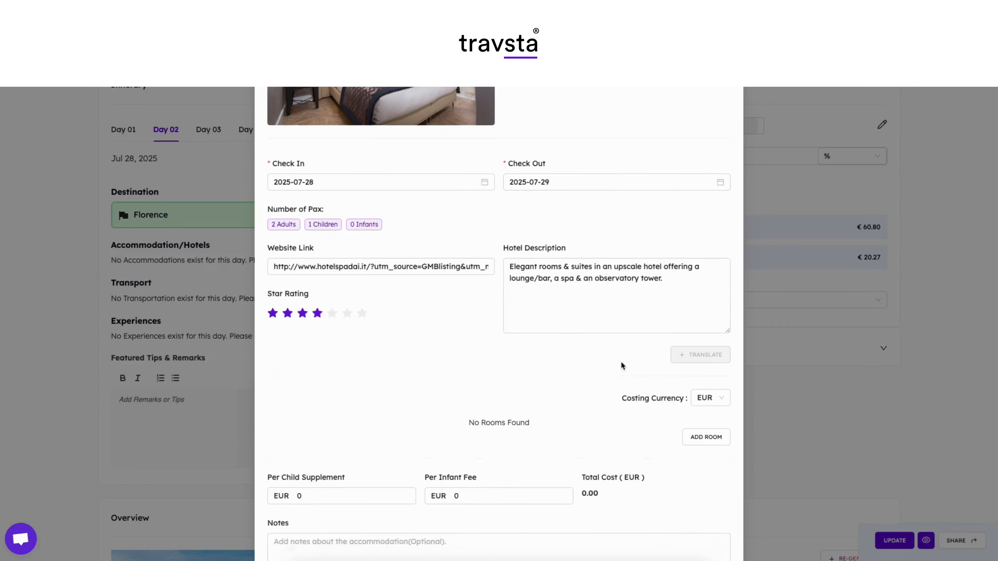
click(718, 538)
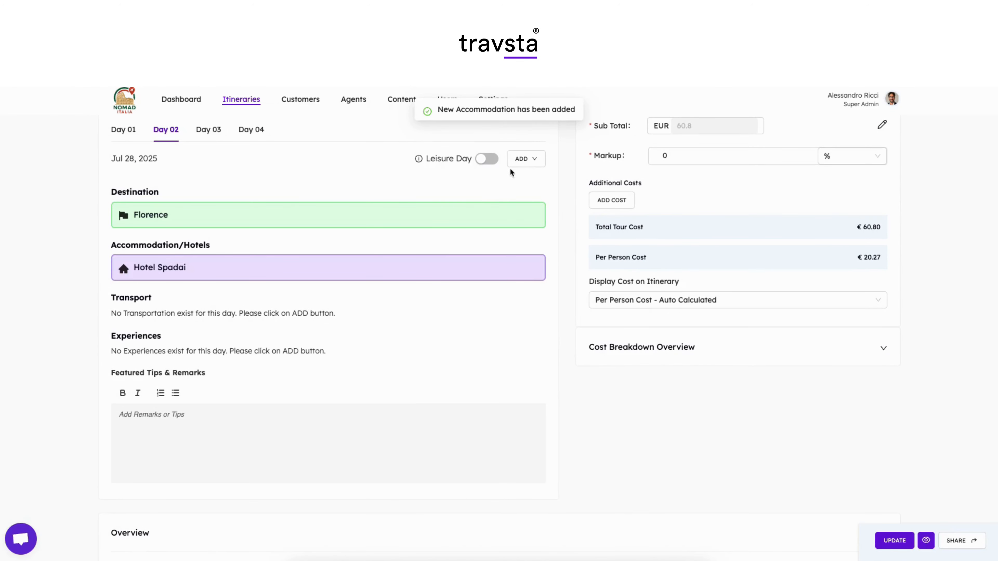
Step: Start a Day 02 transport entry from Rome, Metropolitan City of Rome, to Florence, Metropolitan City of Florence, Italy
click(519, 161)
click(523, 214)
click(394, 203)
text(rome)
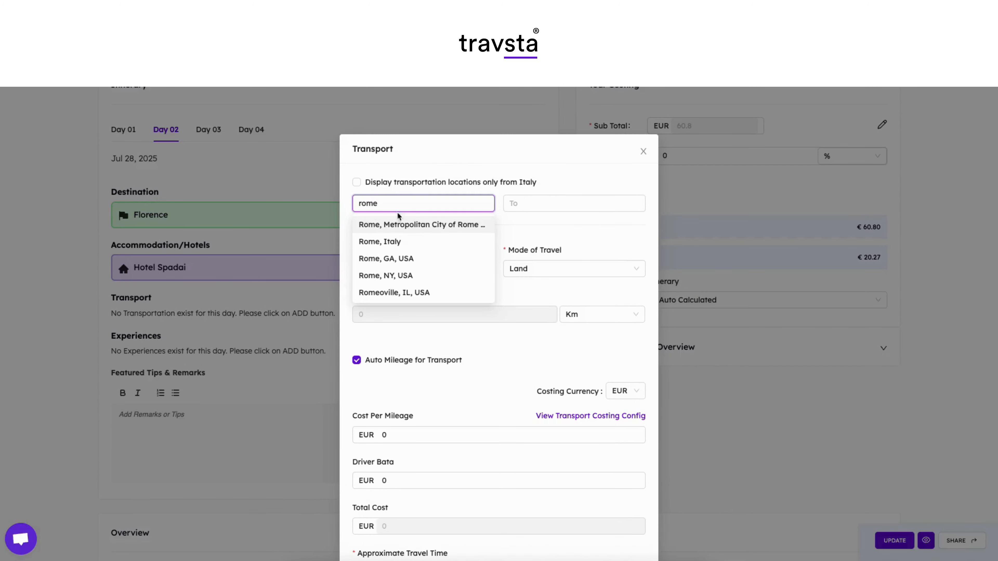
click(399, 222)
click(531, 198)
text(floren)
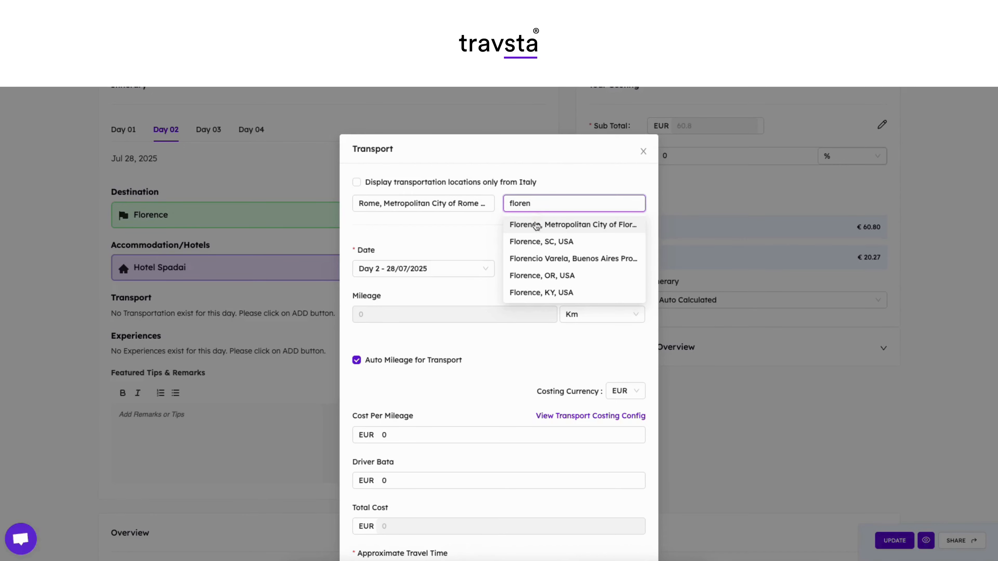
click(536, 226)
Step: Set the Rome to Florence transport's cost per mileage to EUR 2 and add the entry
scroll(430, 296, down, 5)
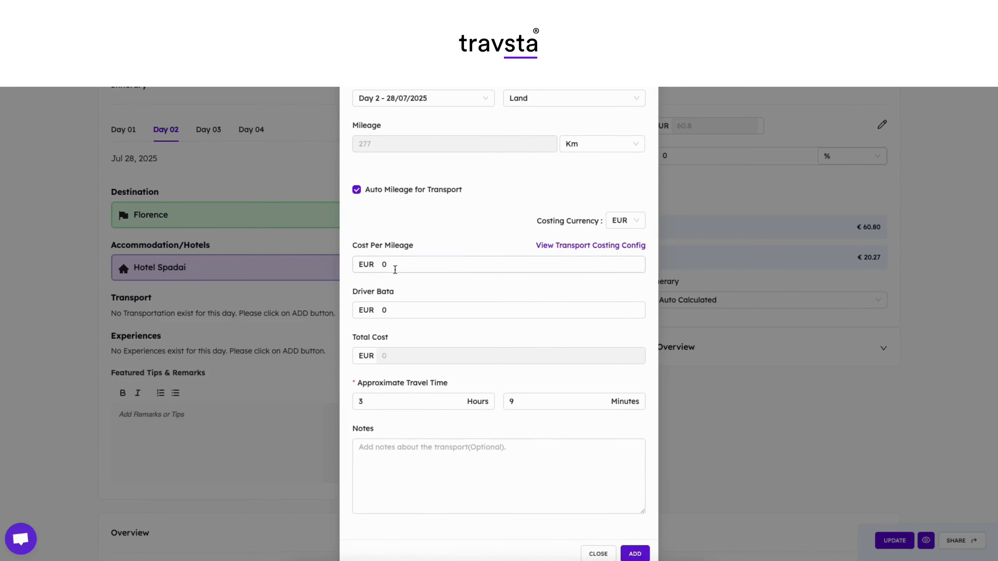
click(394, 254)
text(2)
key(Return)
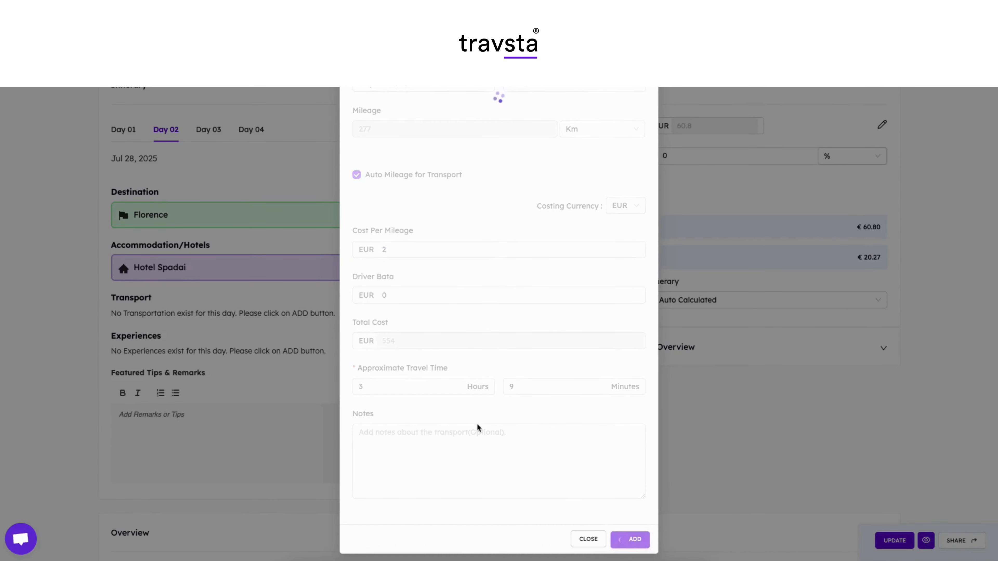
Step: Add Duomo Cathedral Square, Milan, as a Day 02 experience using its second photo
click(526, 159)
click(522, 230)
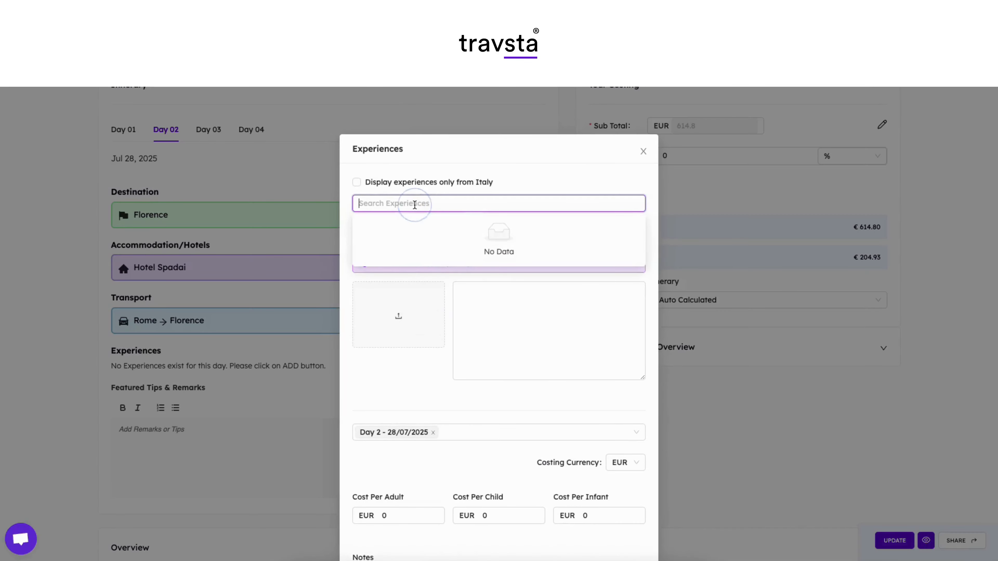
text(duom)
click(416, 241)
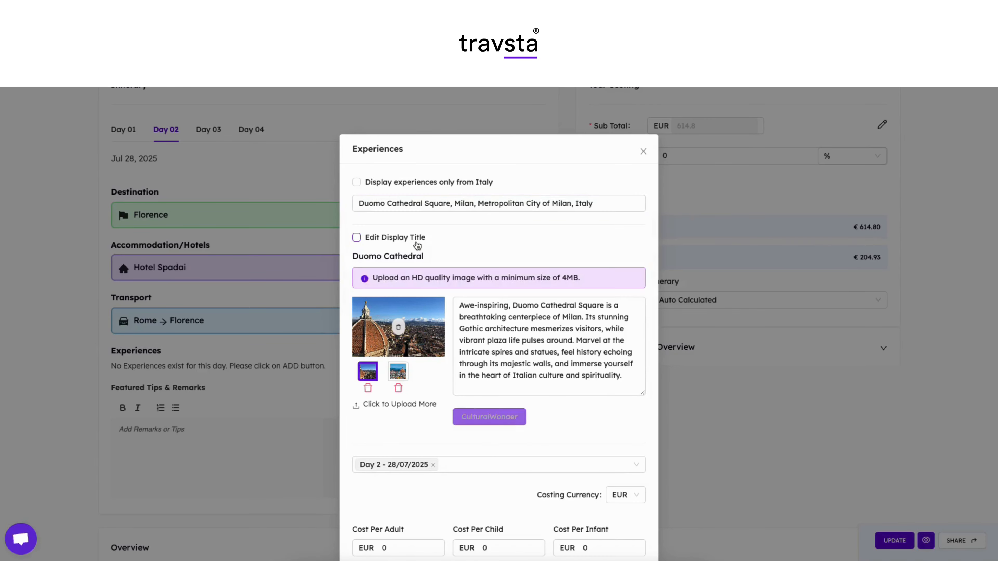
click(398, 372)
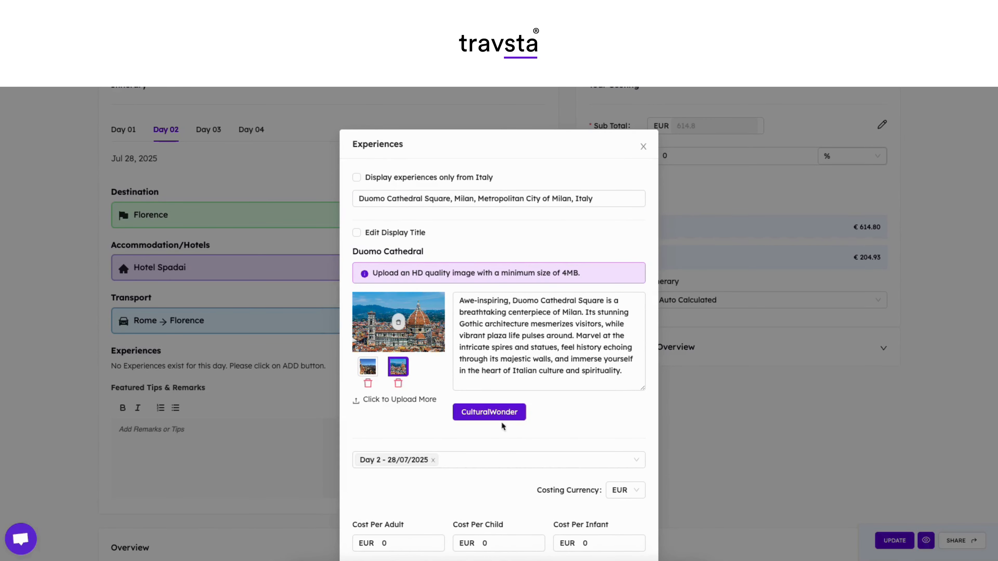
scroll(501, 393, down, 5)
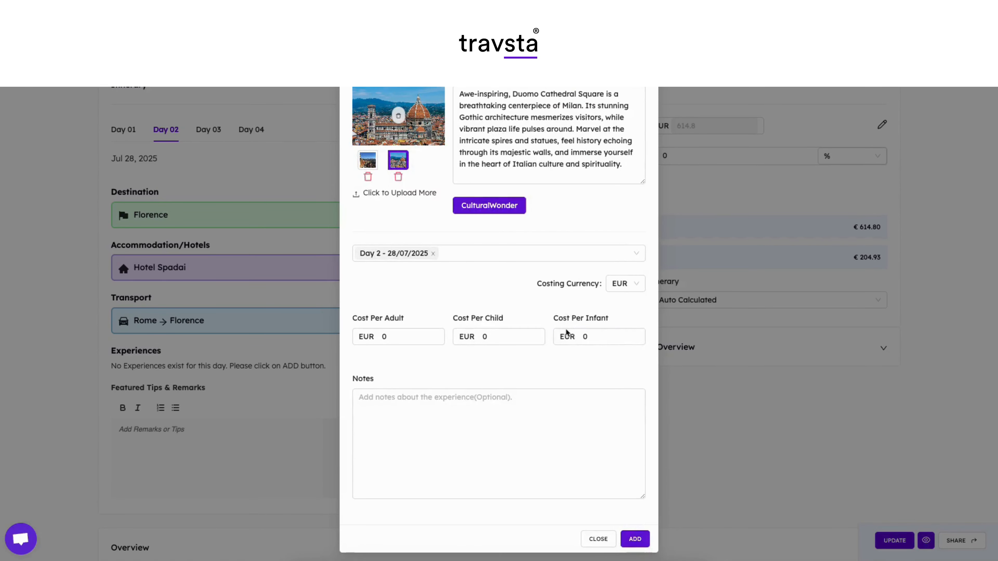
click(634, 538)
Step: Add the Uffizi Gallery, Piazzale degli Uffizi, Florence, as a Day 02 experience using its second photo
click(518, 159)
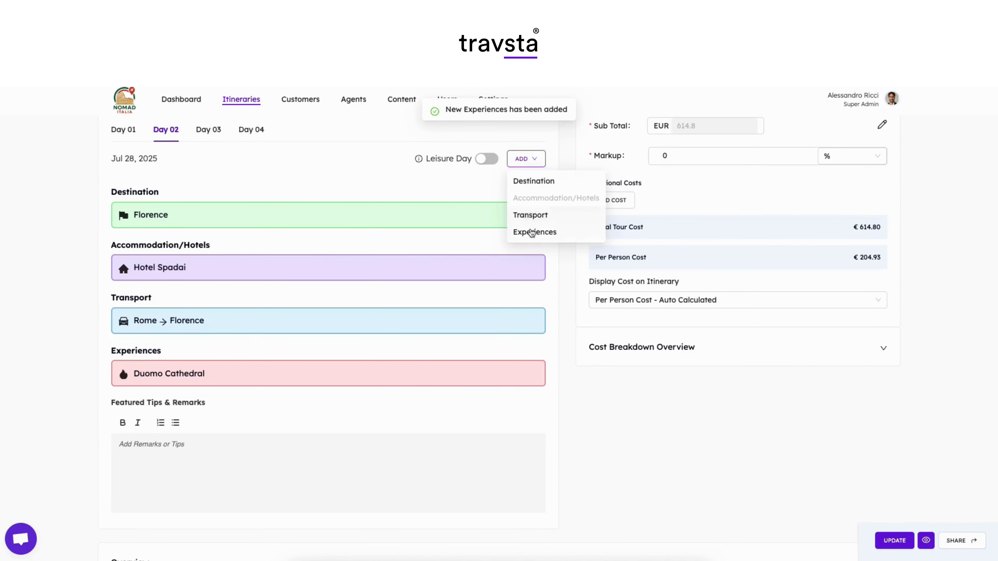
click(531, 232)
text(uffi)
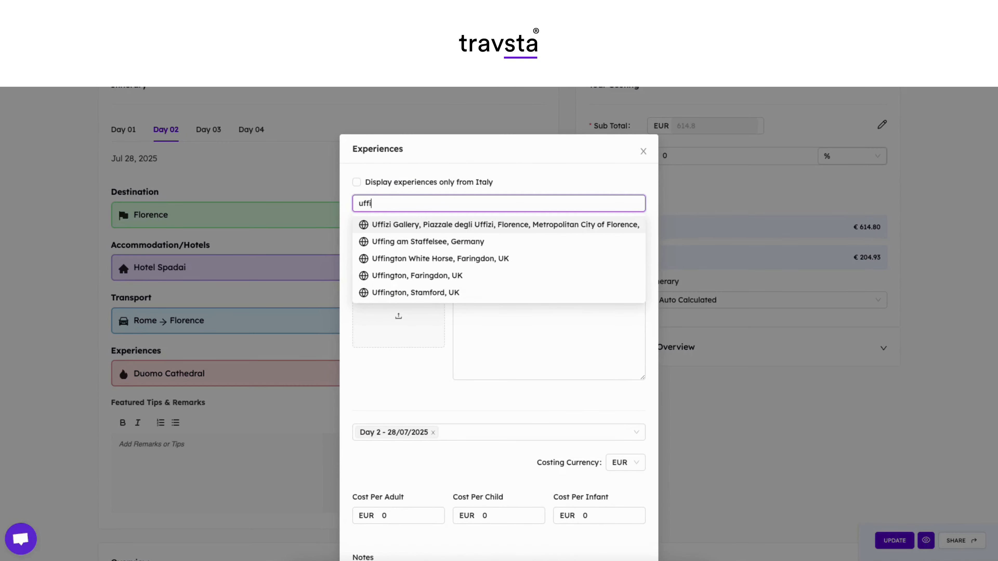
text(z)
click(418, 224)
click(398, 371)
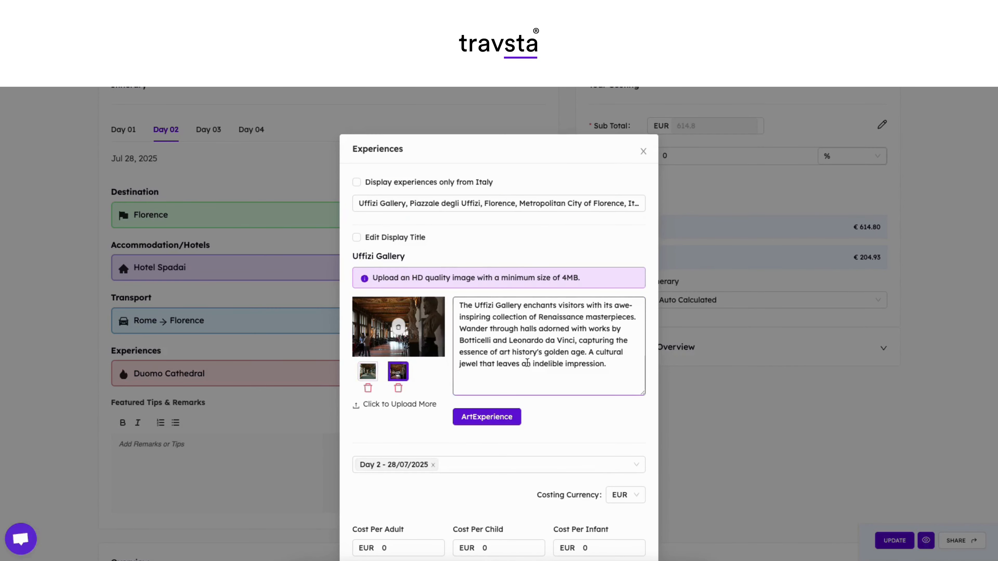
scroll(597, 508, down, 5)
click(634, 539)
Step: Start a Day 02 experience for Ponte Vecchio, Florence, with the custom display title "Ponte Vacchio"
click(525, 158)
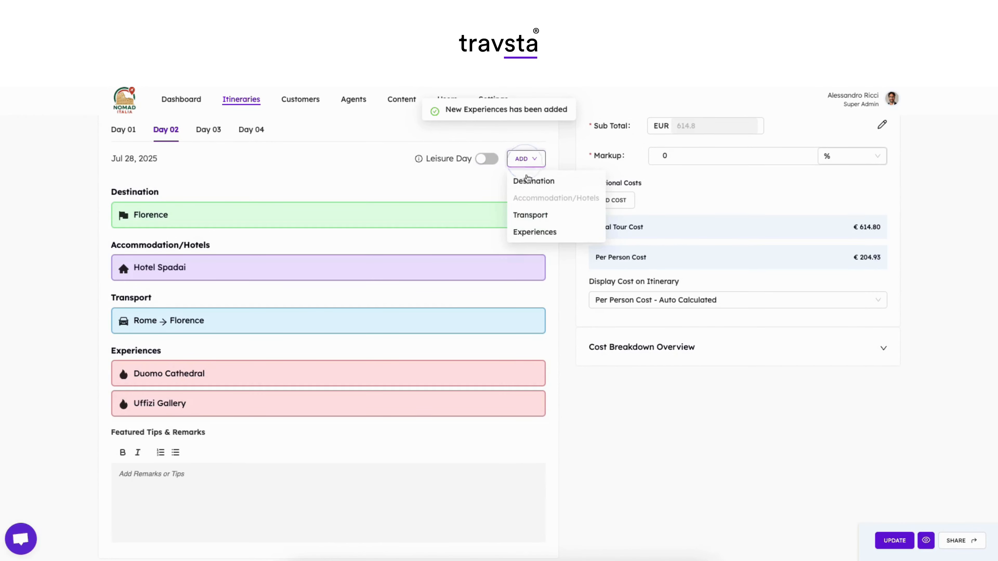
click(529, 231)
click(392, 203)
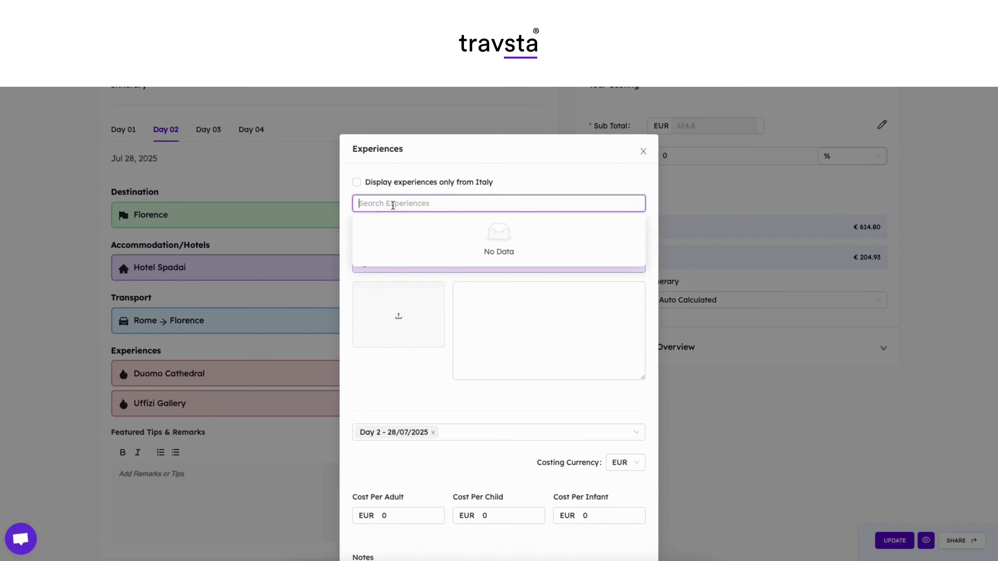
text(ponte )
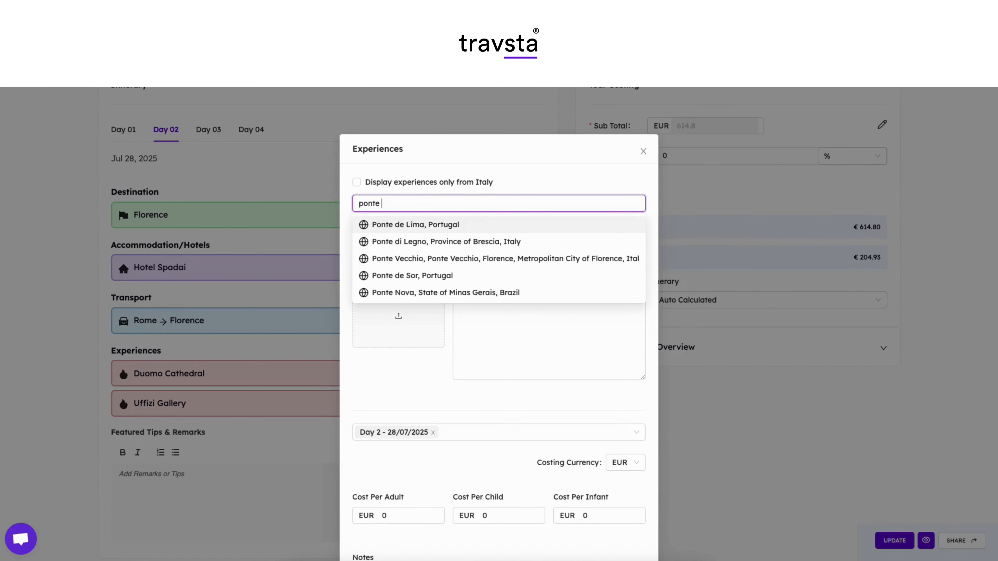
text(vec)
click(417, 225)
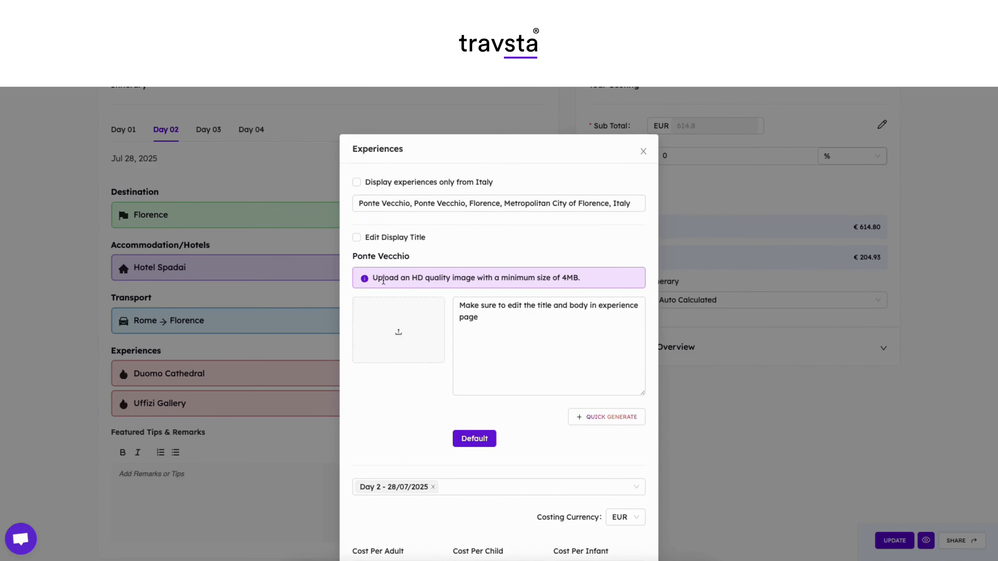
click(356, 238)
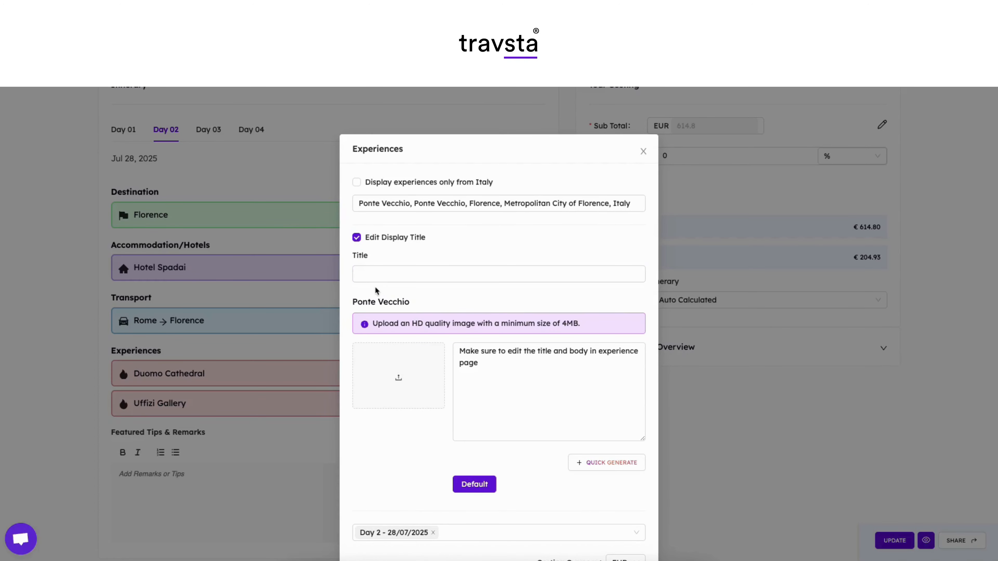
click(375, 277)
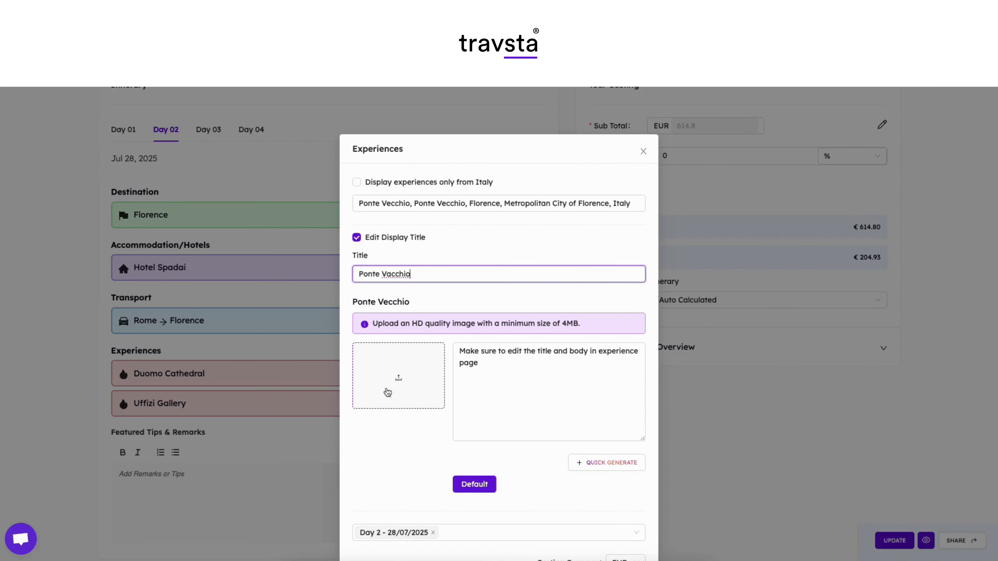
Step: Upload Ponte Vecchio.jpg from the Downloads folder as the bridge experience's image
click(388, 392)
scroll(508, 331, down, 4)
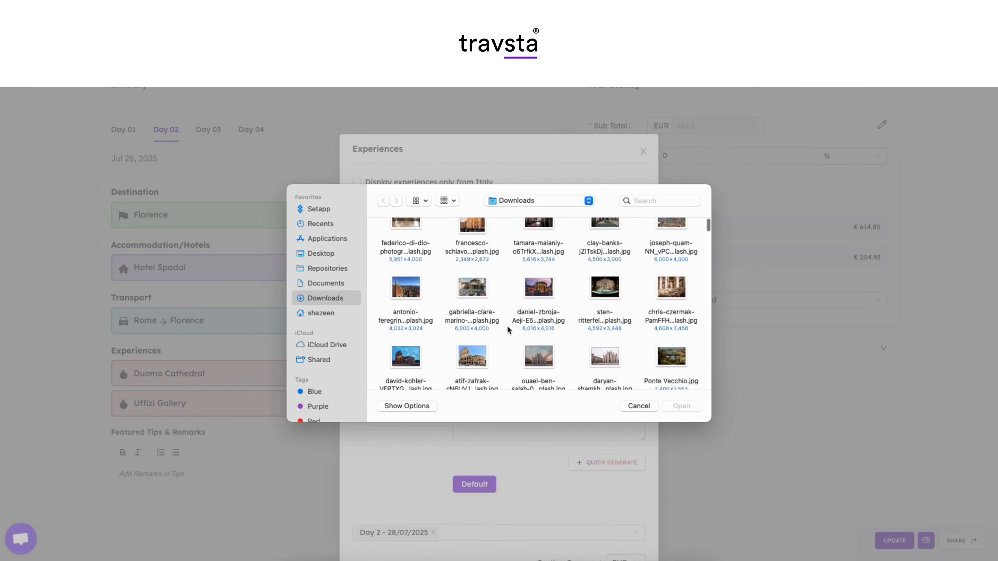
scroll(508, 330, down, 1)
double_click(670, 345)
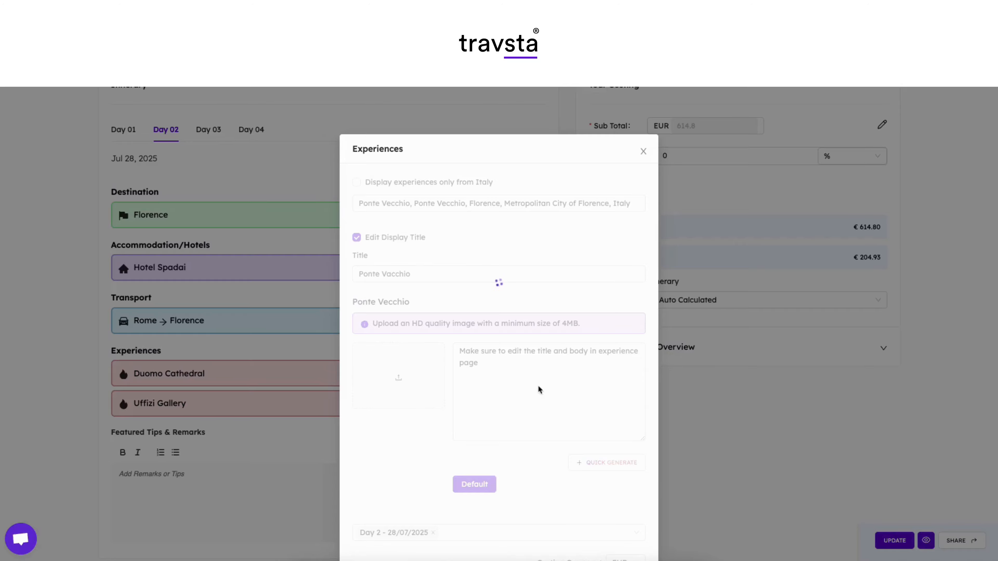
Step: Generate a description for the Ponte Vecchio experience automatically and add the experience to Day 02
click(590, 465)
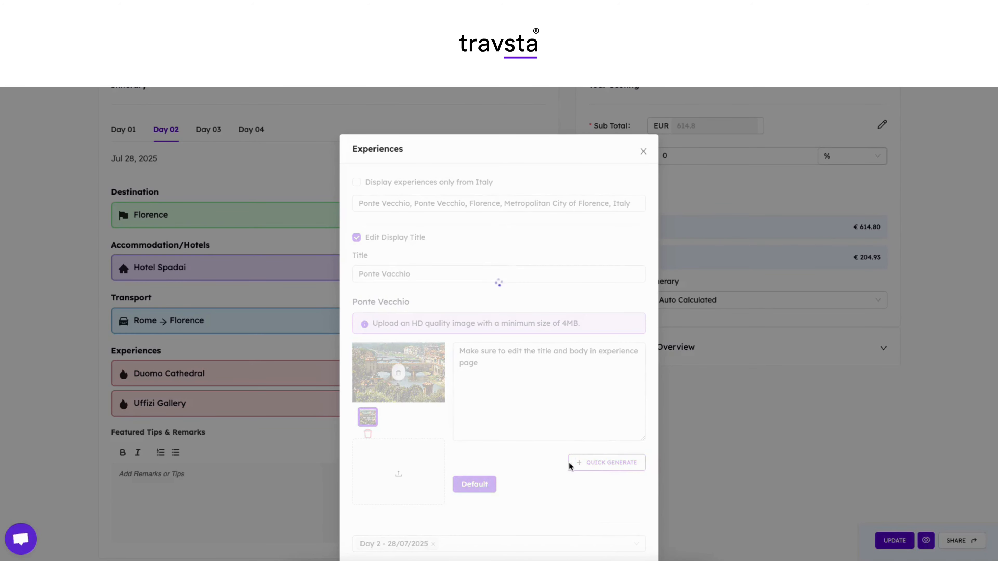
scroll(514, 448, down, 5)
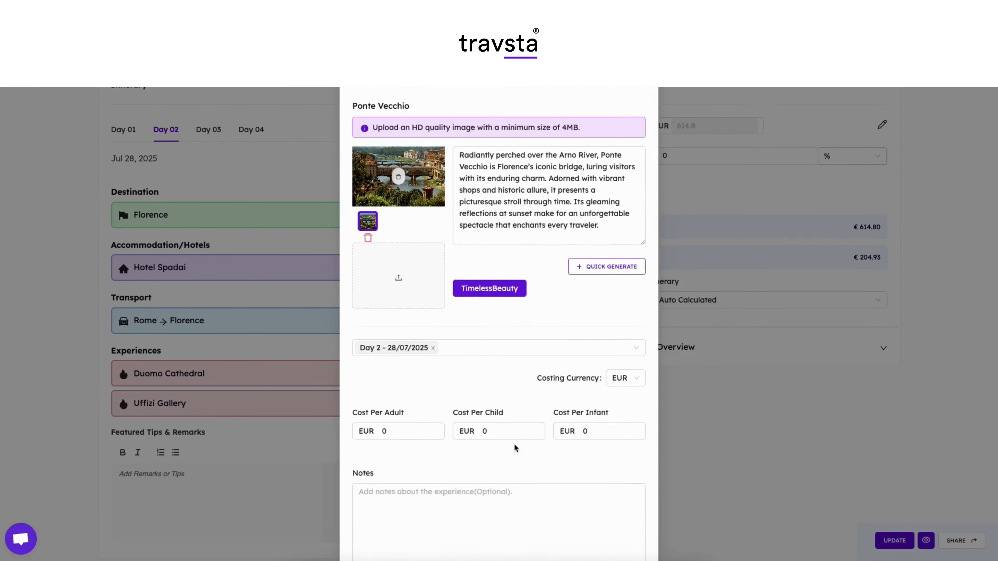
click(634, 537)
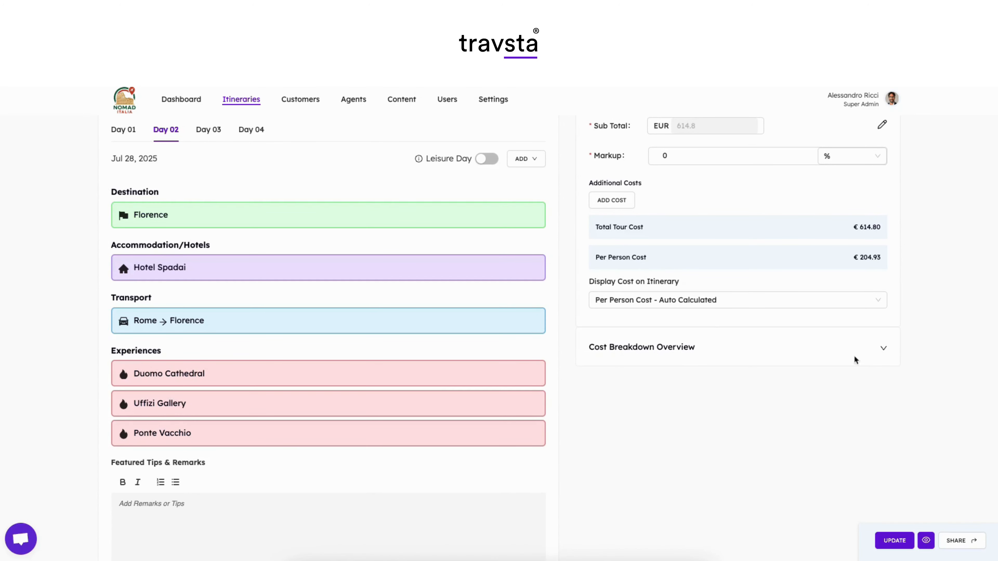
Step: Add Milan, Metropolitan City of Milan, Italy, as the Day 03 destination using its first photo
click(208, 134)
click(526, 158)
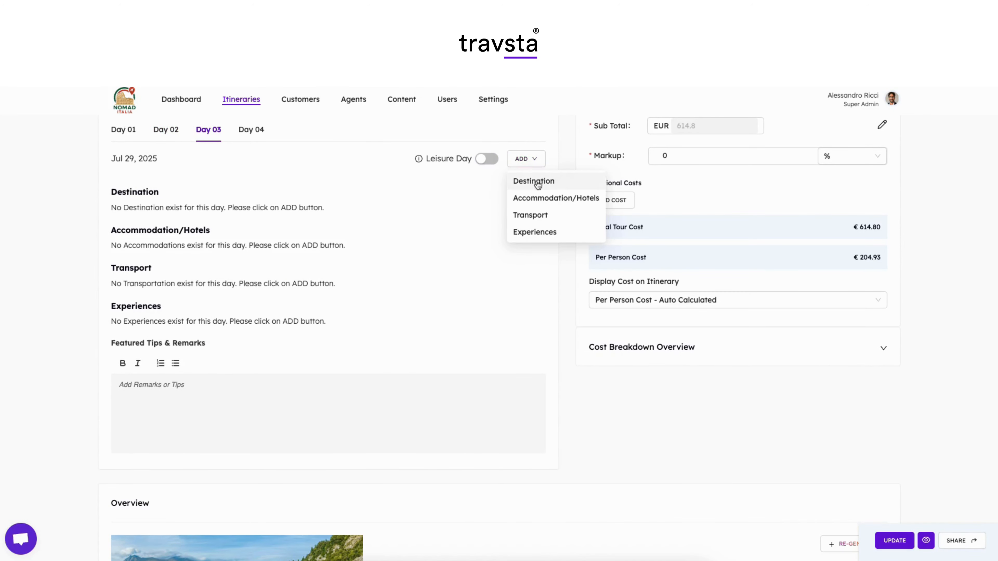
click(534, 181)
text(milan)
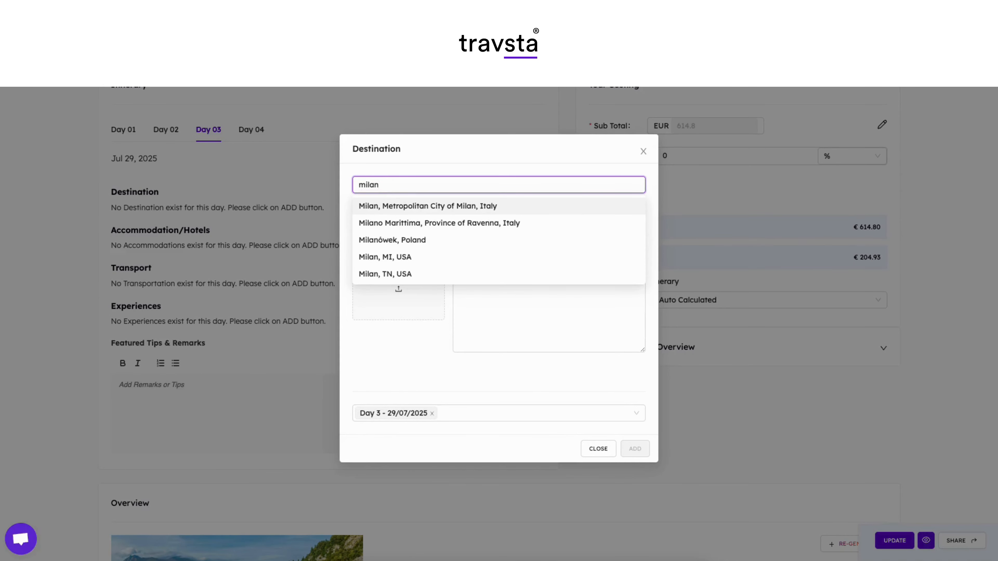
click(424, 206)
click(428, 342)
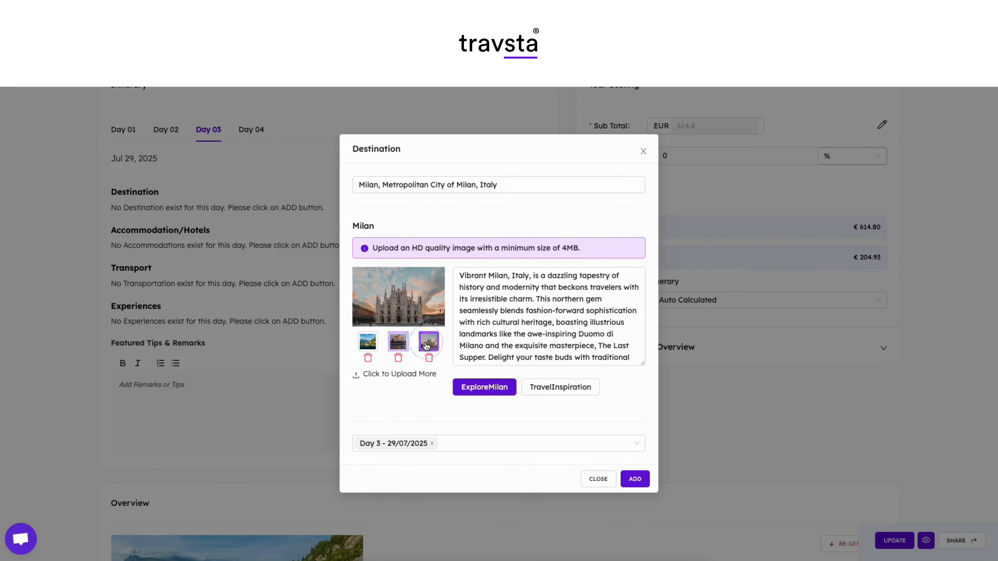
click(371, 343)
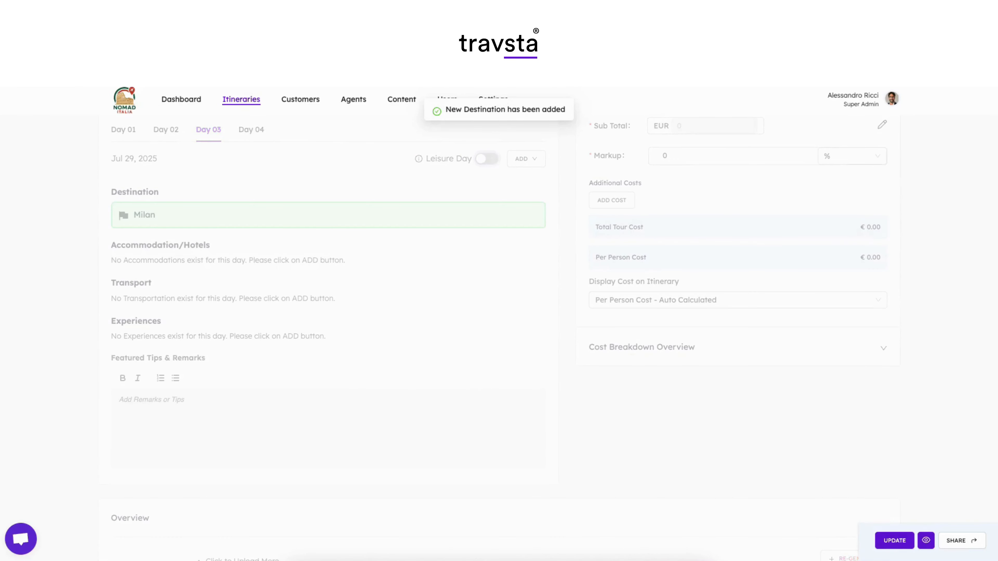
Step: Start a Day 03 accommodation entry for Room Mate Giulia, Via Silvio Pellico, Milan, using its first photo
click(526, 159)
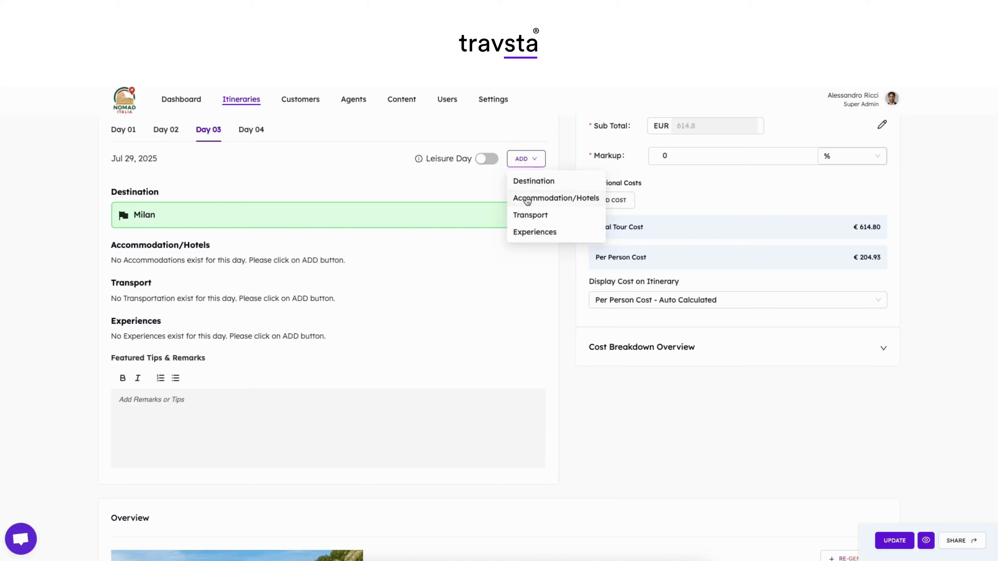
click(550, 199)
click(350, 202)
text(room mate)
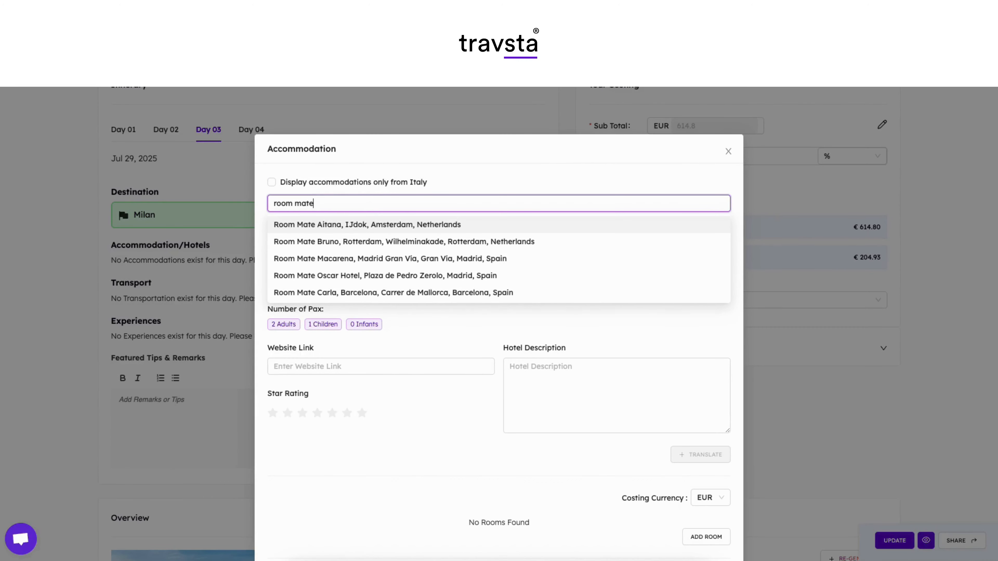
text( g)
click(355, 225)
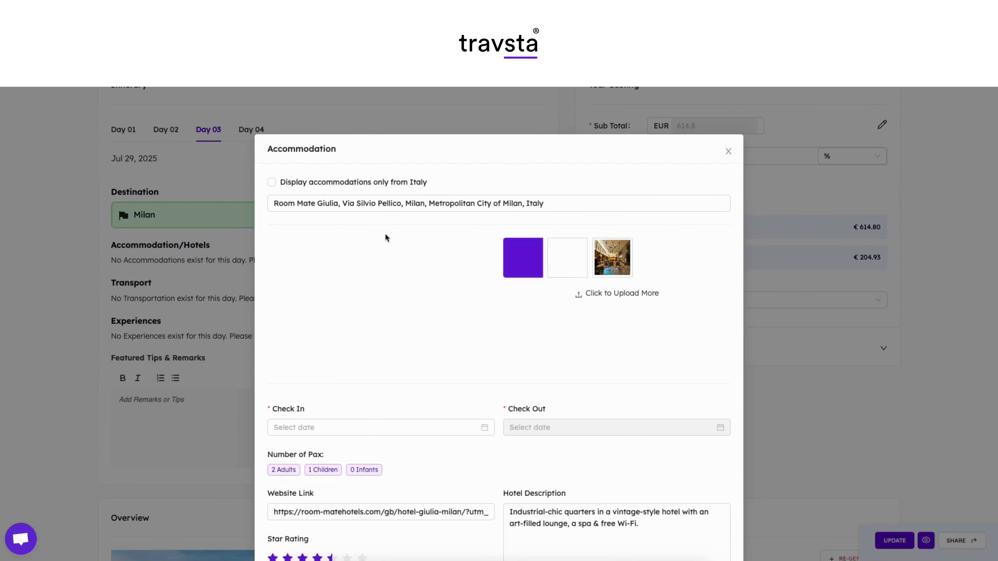
click(566, 259)
click(608, 260)
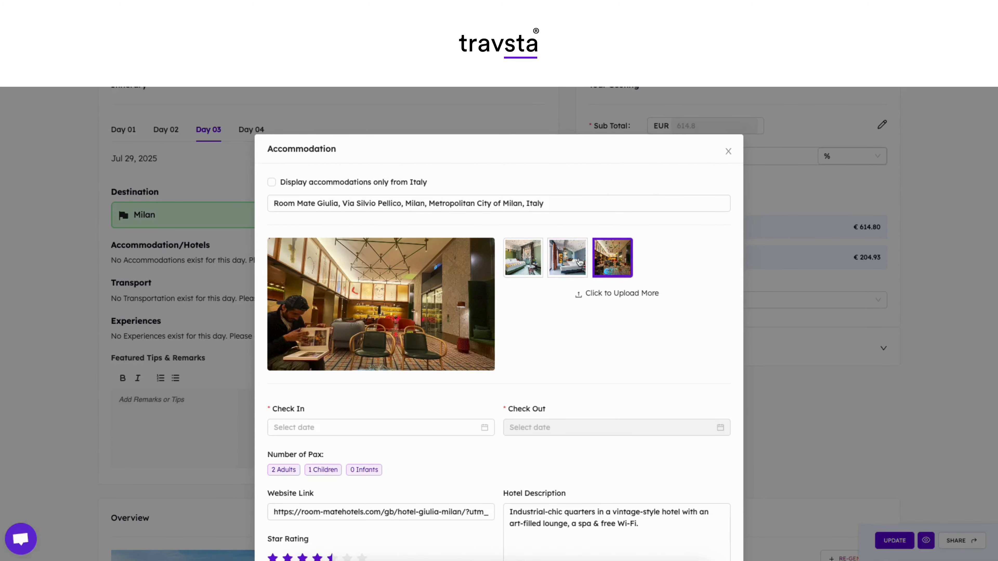
click(572, 263)
click(529, 265)
Step: Give Room Mate Giulia a four-star rating and add the stay with check-in 29 July 2025 and check-out 30 July 2025
scroll(421, 314, down, 6)
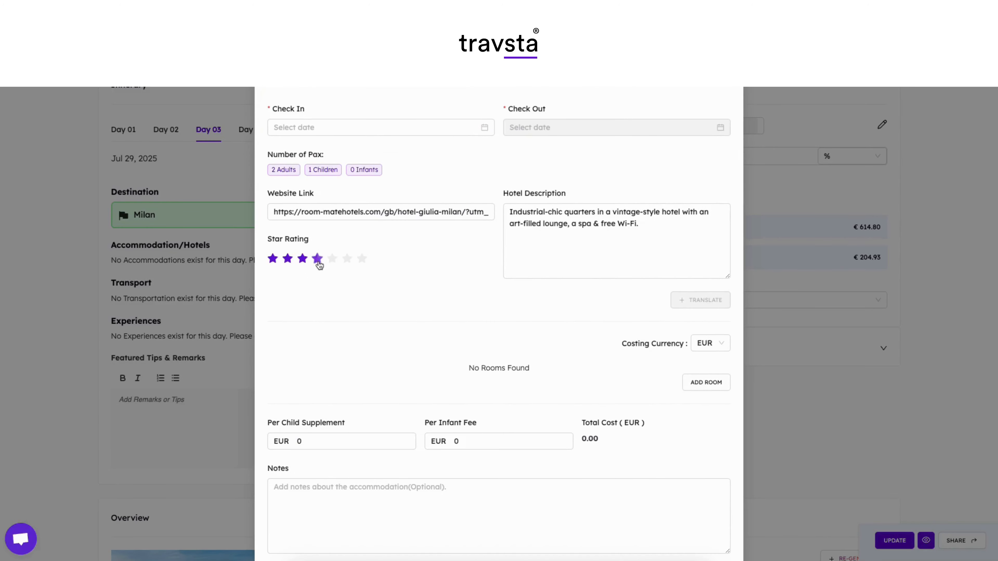
scroll(315, 177, up, 1)
click(310, 151)
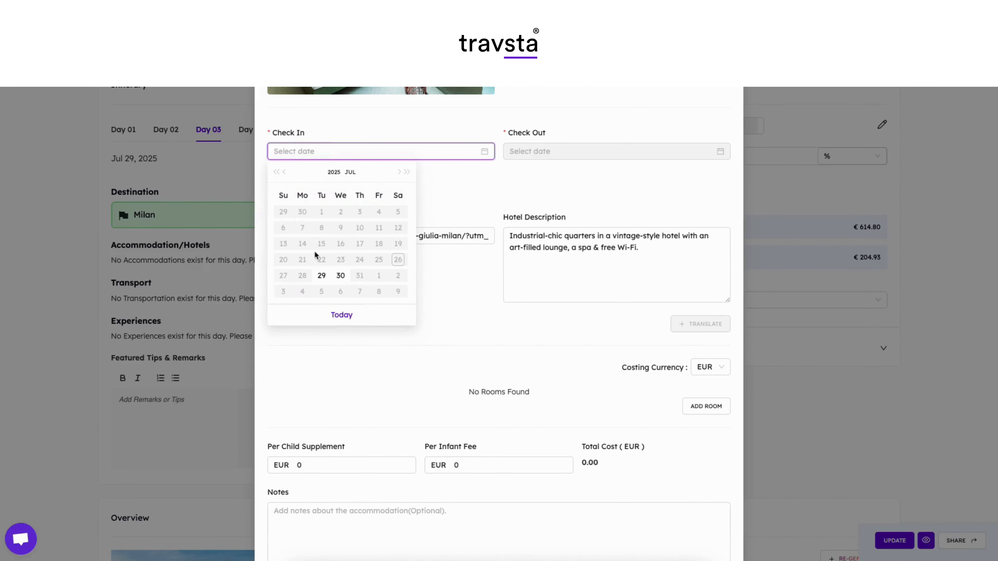
click(320, 277)
click(557, 152)
click(574, 277)
scroll(550, 354, down, 2)
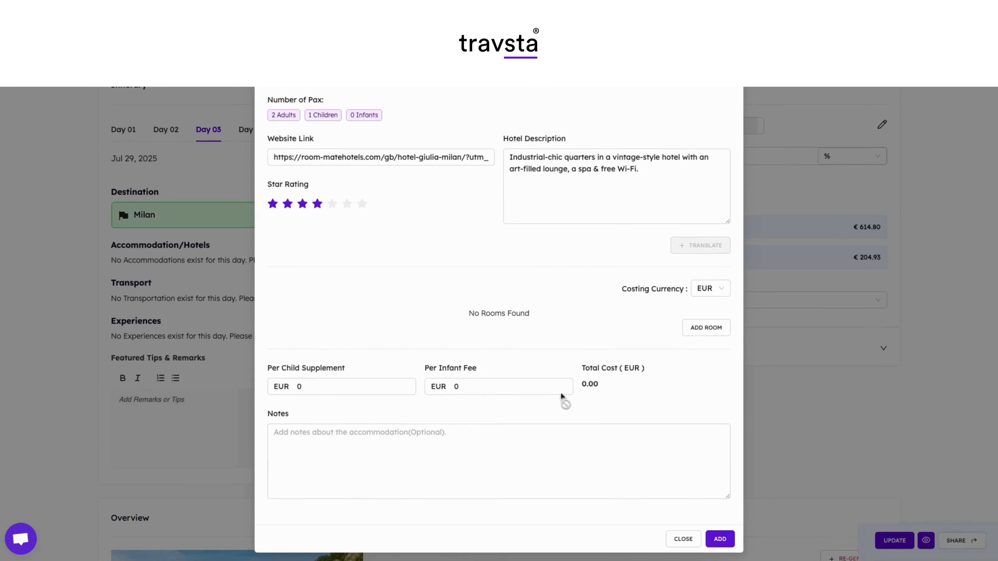
click(715, 539)
Step: Start a Day 03 transport entry from Florence, Metropolitan City of Florence, to Milan, Metropolitan City of Milan
click(521, 158)
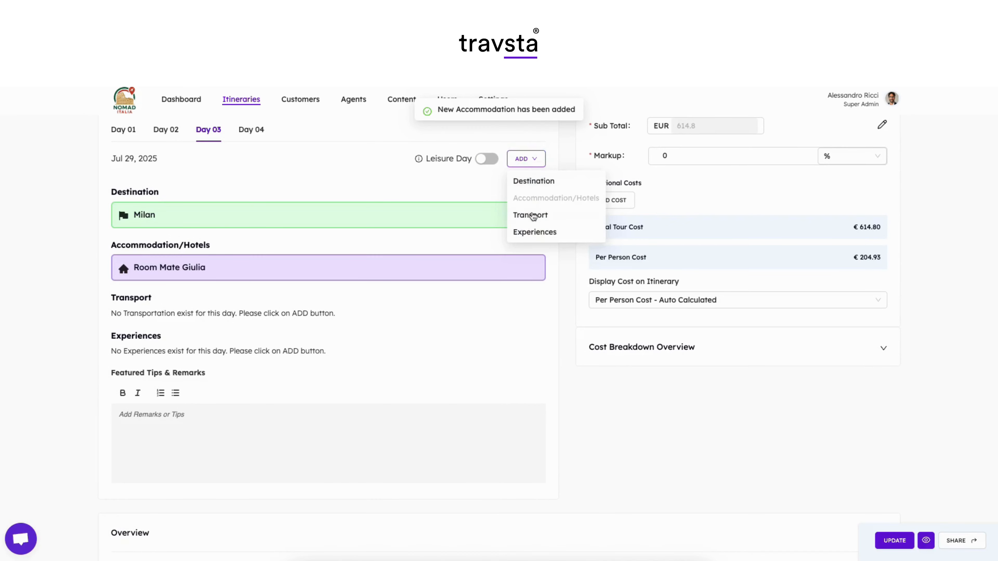
click(530, 215)
click(423, 203)
text(floren)
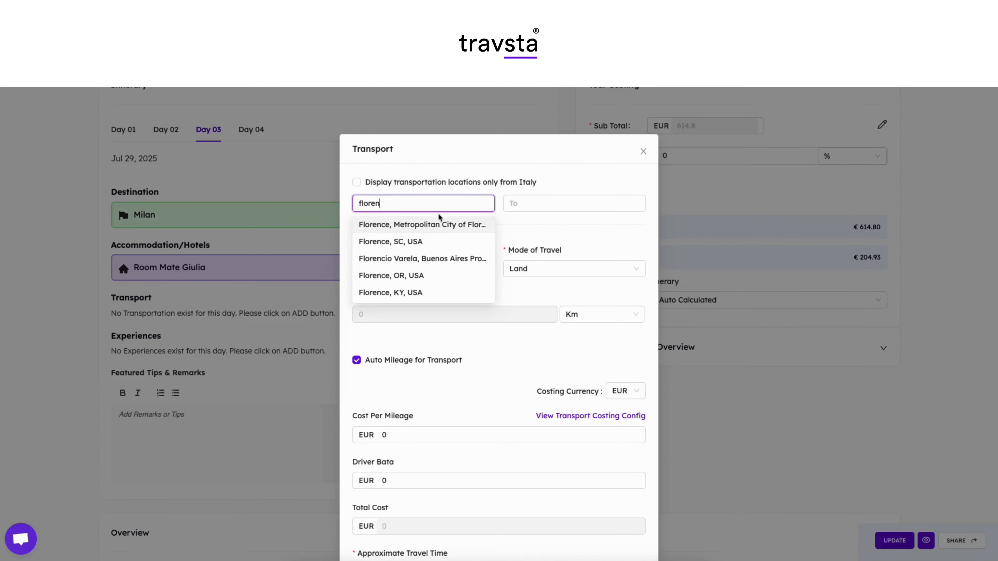
click(439, 220)
click(543, 205)
text(milan)
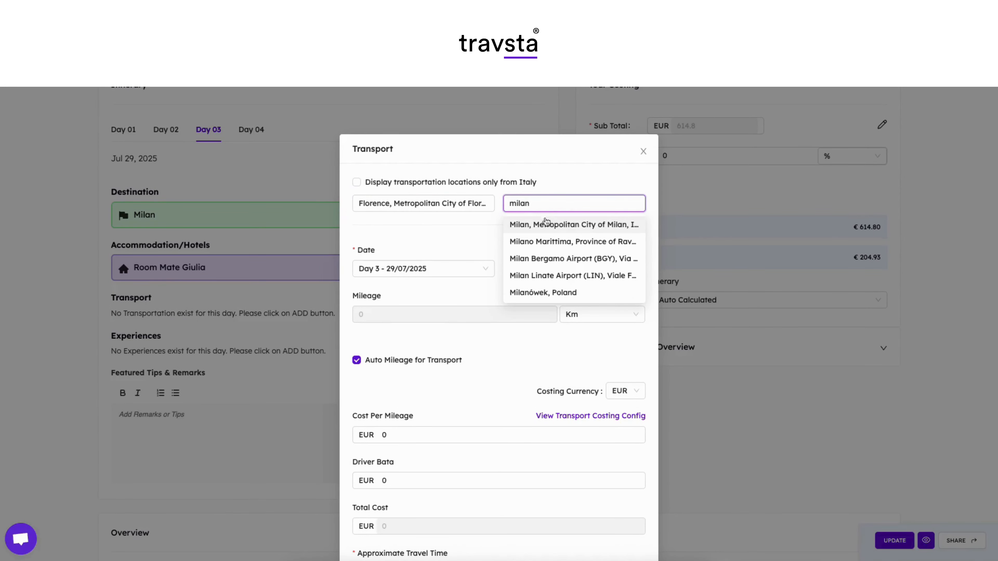
click(541, 223)
Step: Set the Florence to Milan transport's cost per mileage to EUR 2 and add it to Day 03
scroll(398, 305, down, 4)
click(458, 283)
text(2)
scroll(459, 283, down, 1)
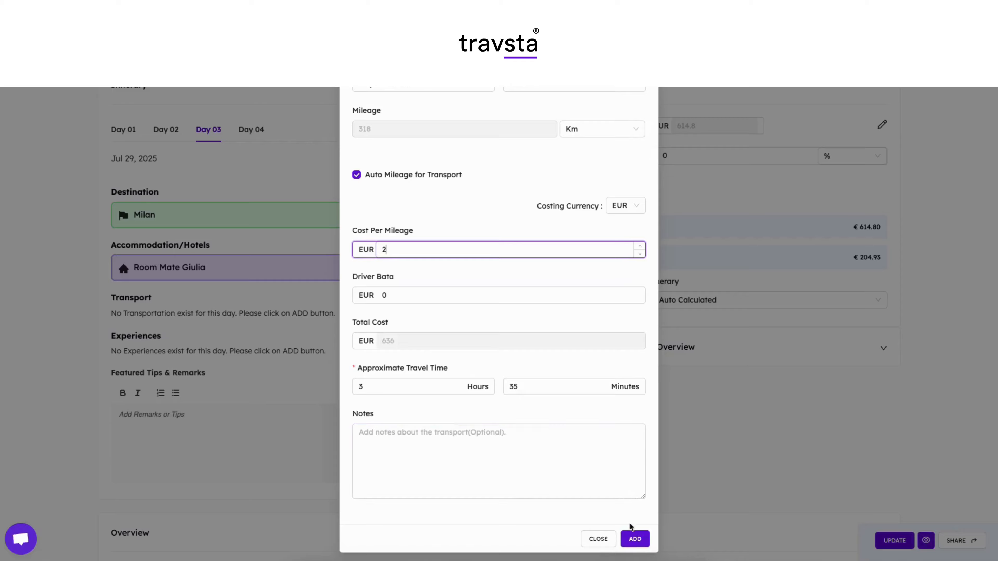
click(631, 539)
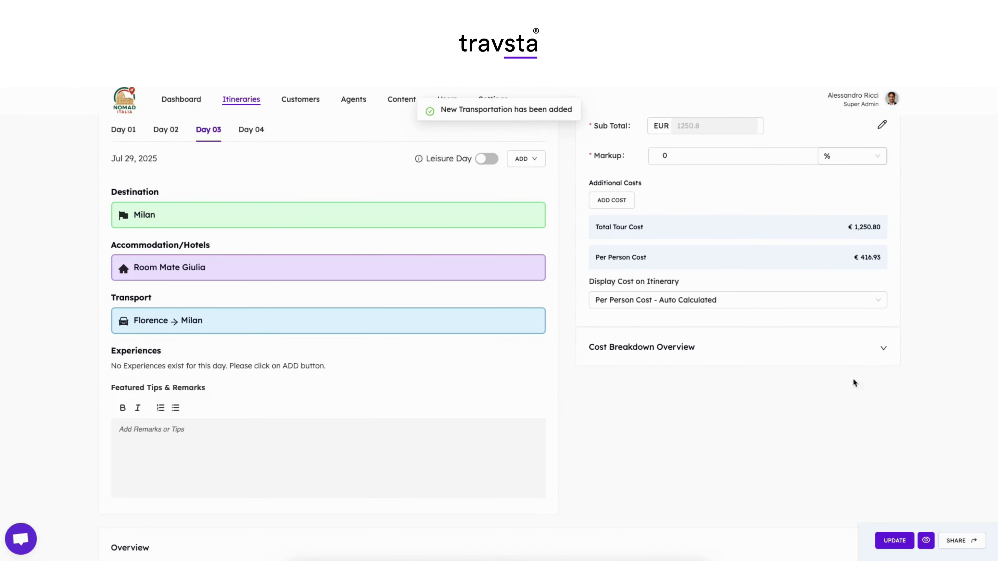
Step: Add Duomo di Milano, Piazza del Duomo, Milan, as a Day 03 experience with its suggested image and description
click(523, 159)
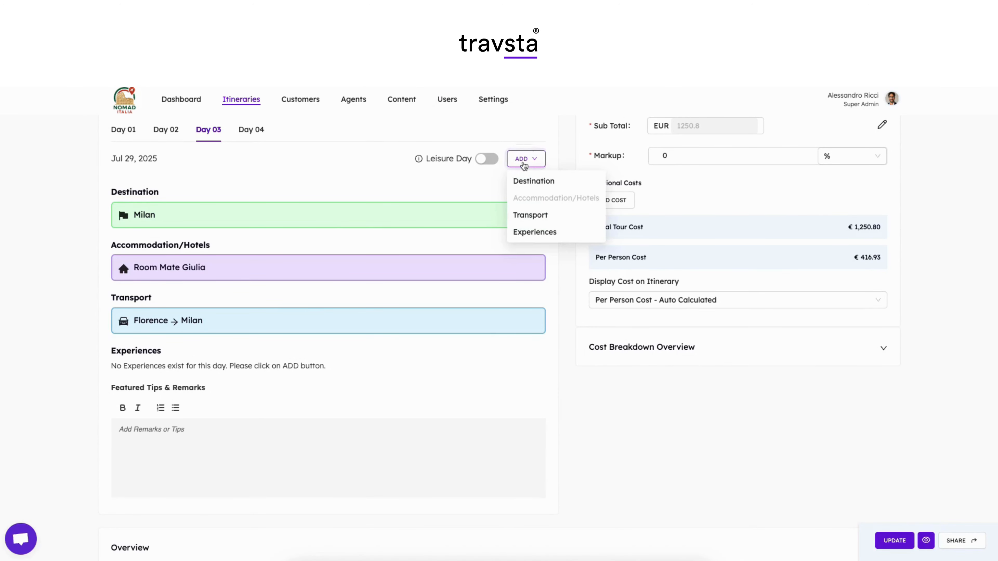
click(534, 231)
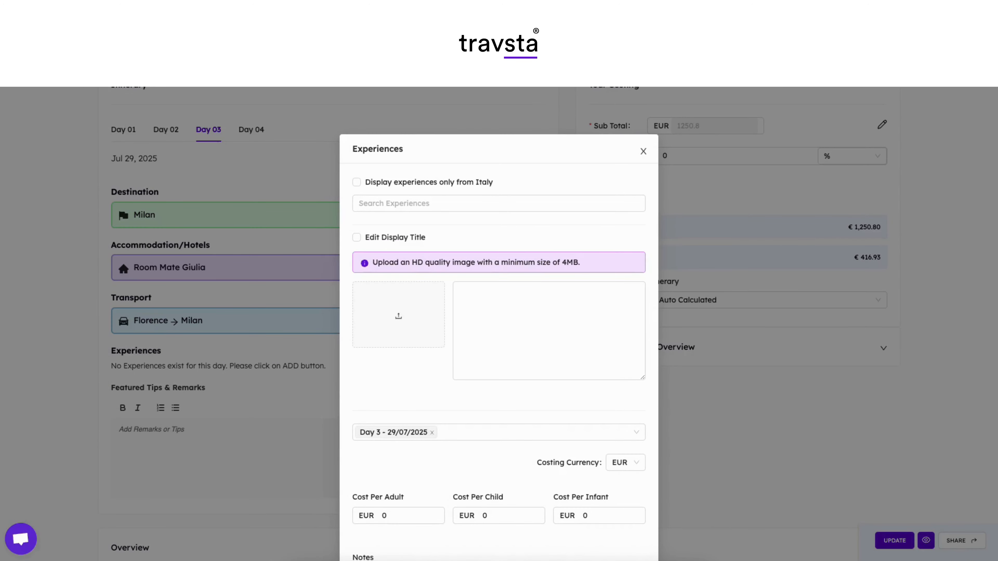
click(406, 205)
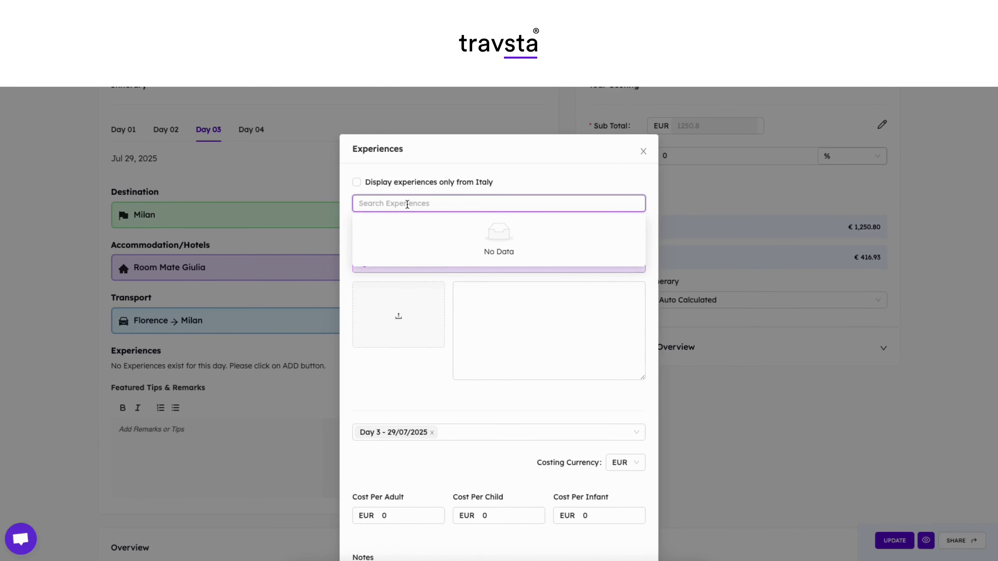
text(duomo)
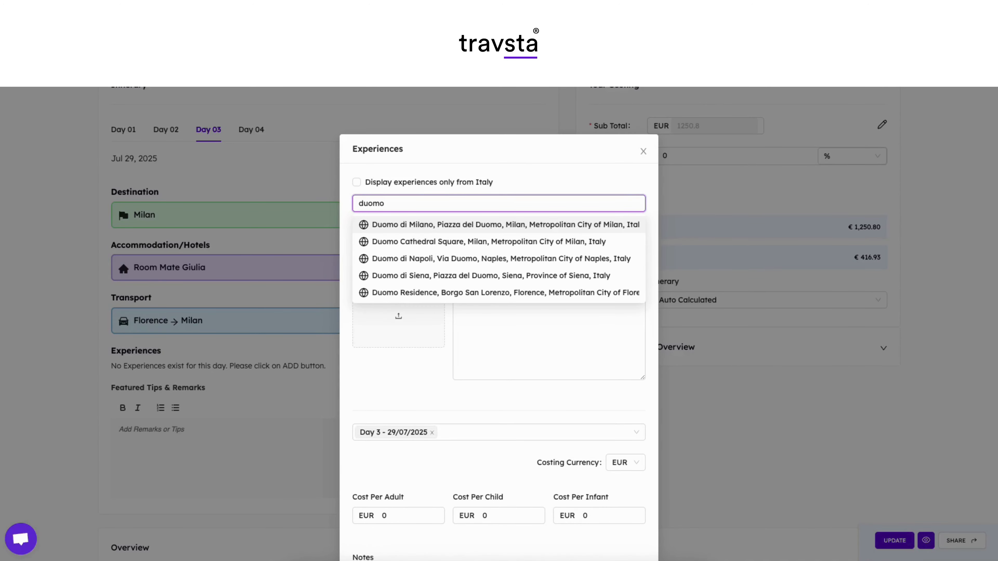
click(403, 224)
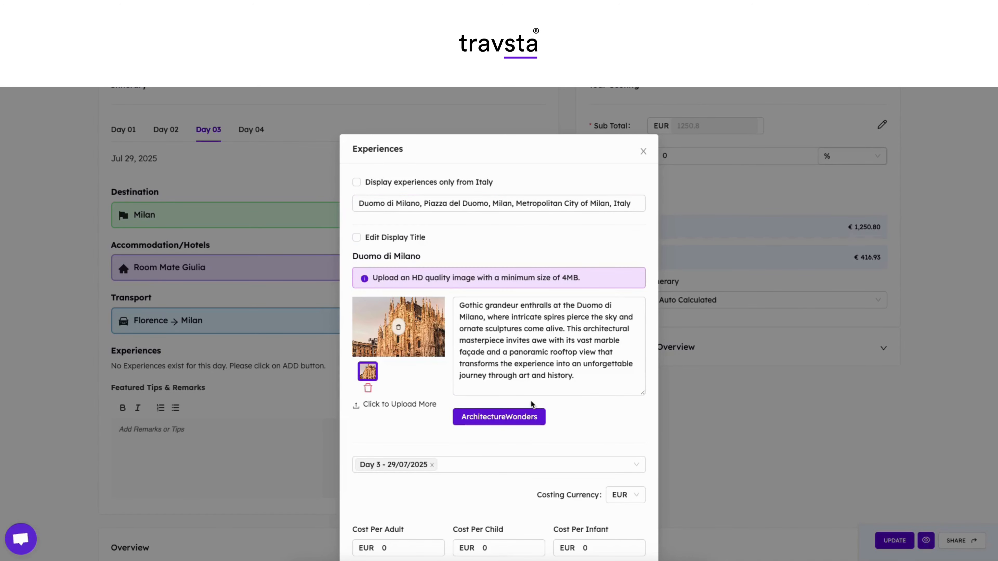
scroll(491, 399, down, 5)
click(635, 538)
Step: Add Galleria Vittorio Emanuele II in Milan as a Day 03 experience with its suggested image and description
click(526, 158)
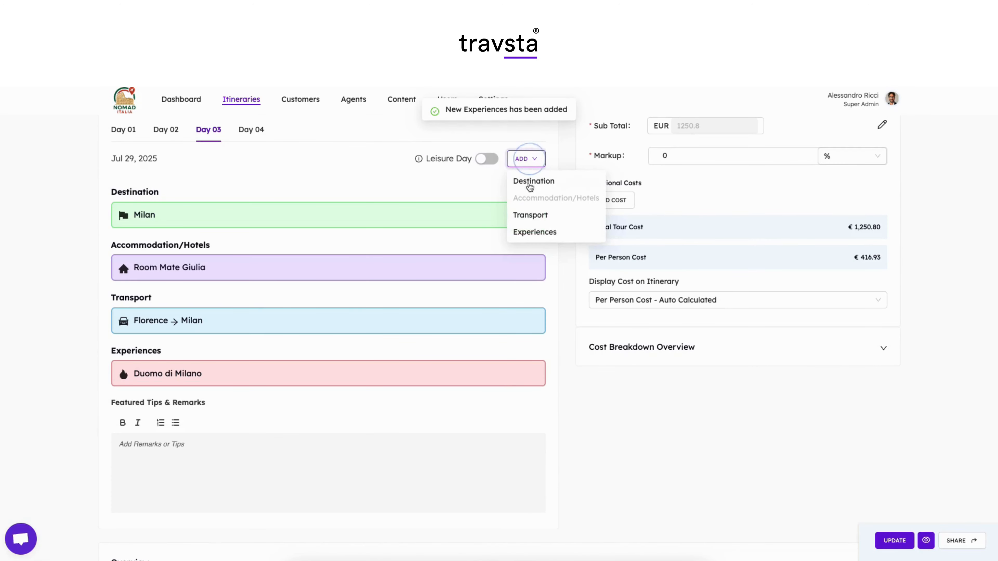
click(531, 233)
click(395, 203)
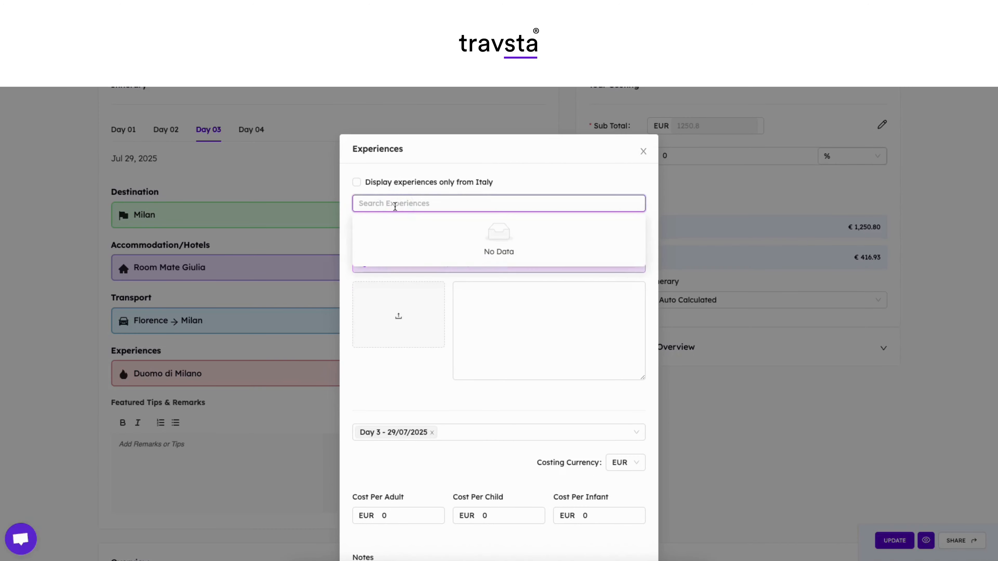
text(galleria v)
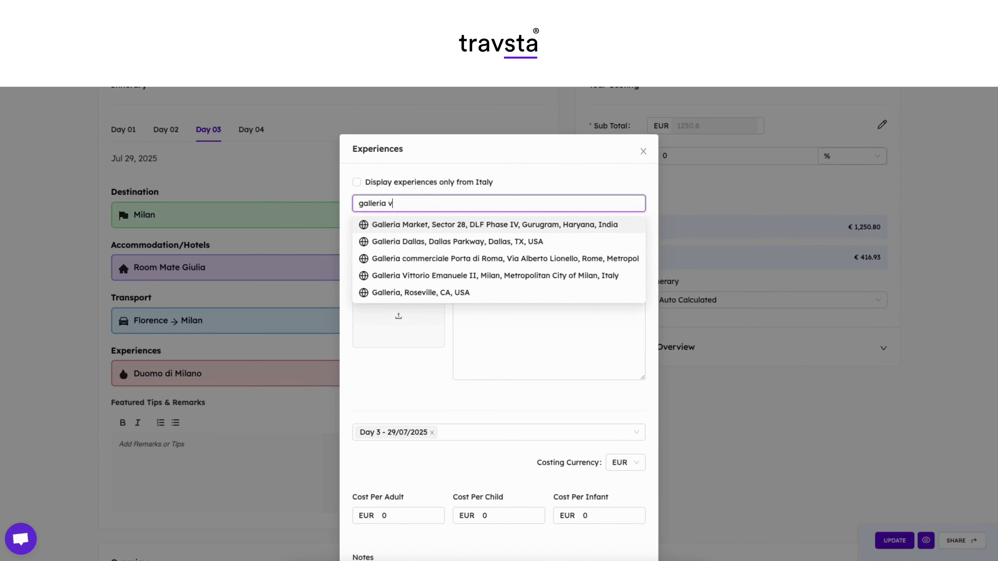
text(i)
click(409, 224)
scroll(583, 423, down, 5)
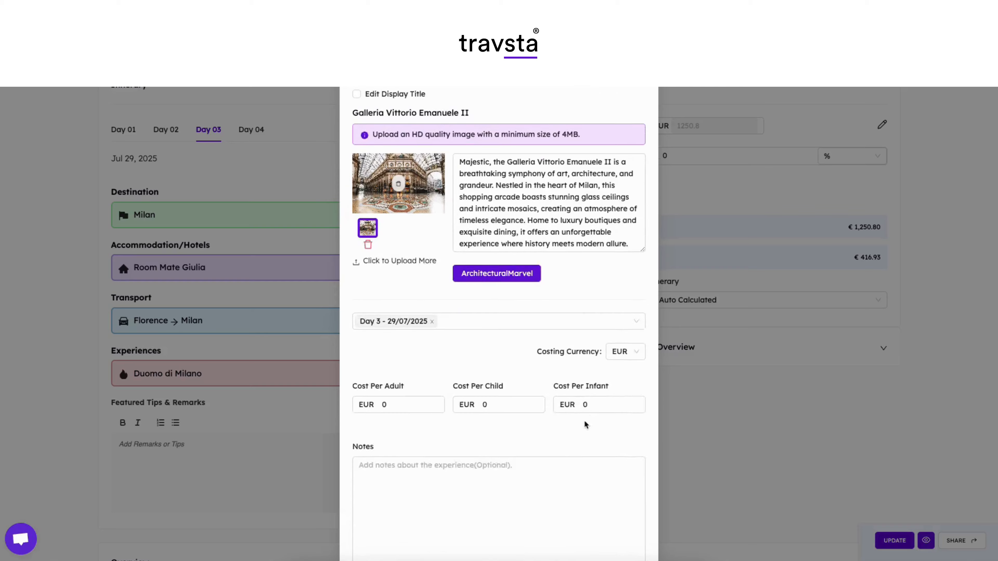
click(634, 540)
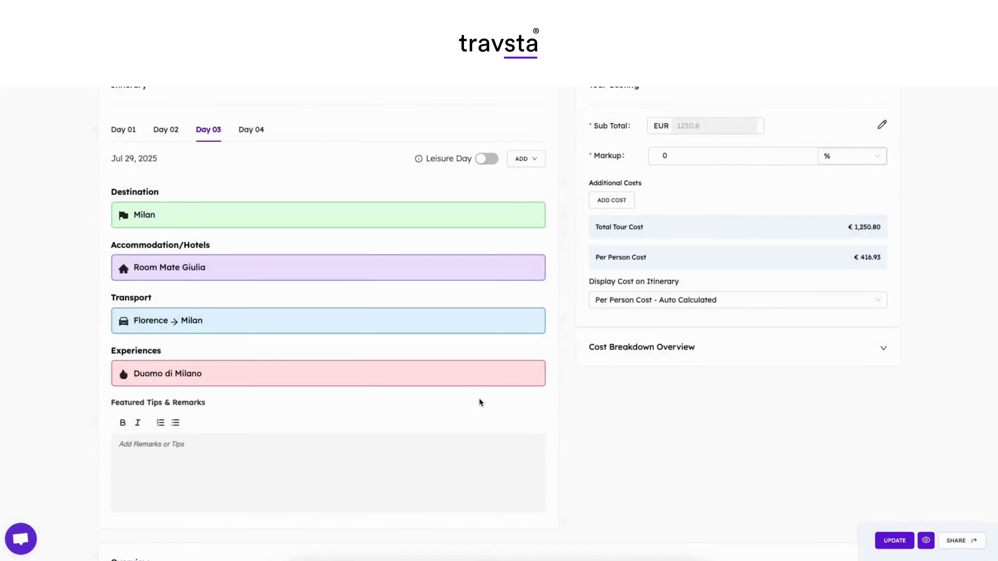
Step: Add The Last Supper, Piazza di Santa Maria delle Grazie, Milan, as a Day 03 experience
click(528, 161)
click(534, 236)
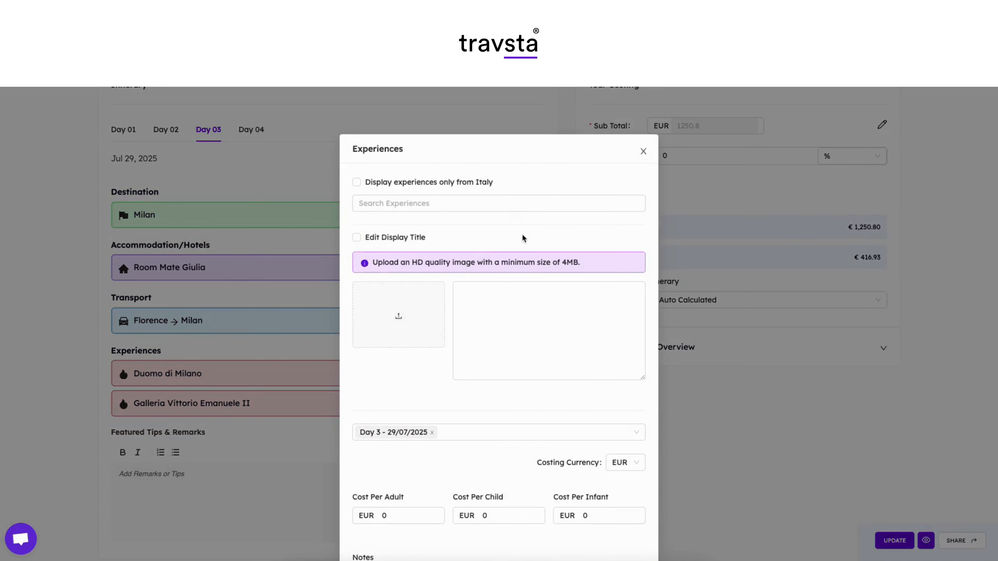
click(410, 204)
text(the last sup)
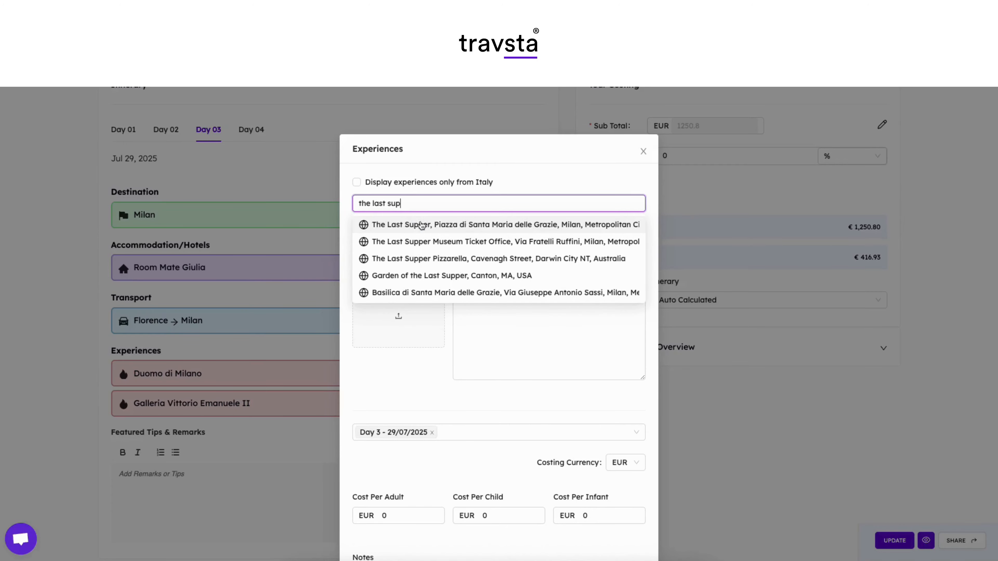
click(421, 225)
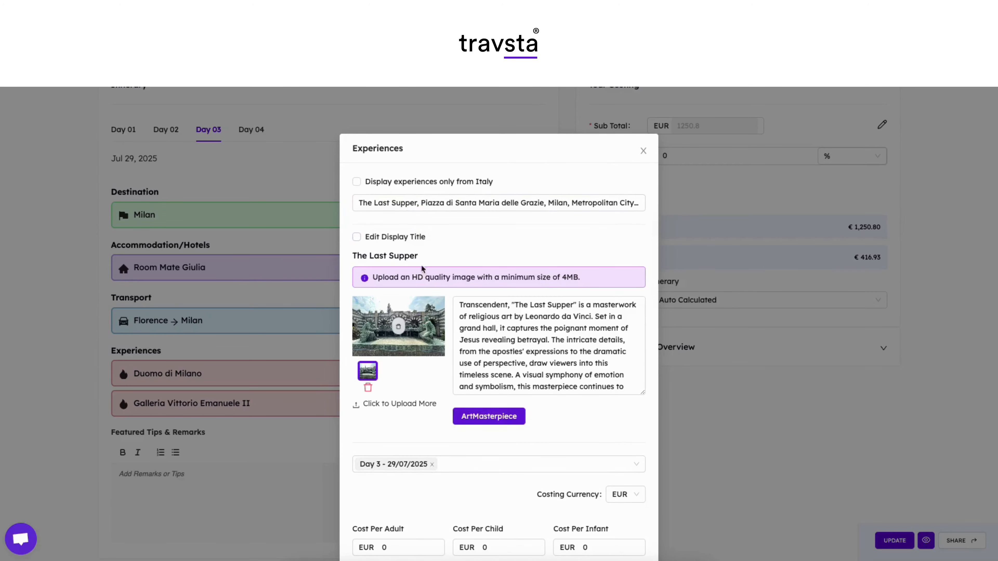
scroll(510, 356, down, 6)
click(633, 537)
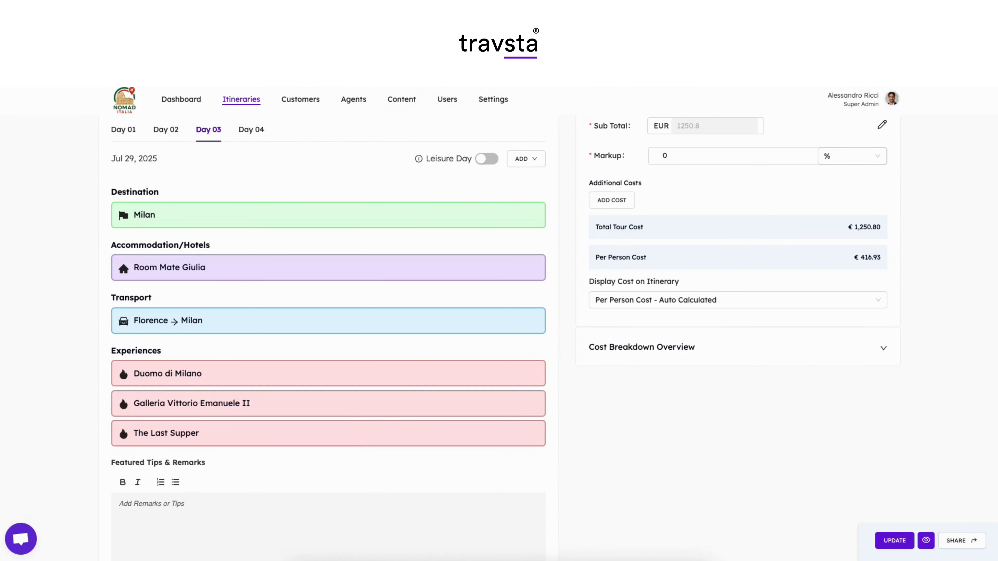
Step: Enter the Day 03 remark "Cathedral views, historic Milan, Da Vinci's masterpiece." and make "Da Vinci's masterpiece." bold
scroll(240, 486, down, 3)
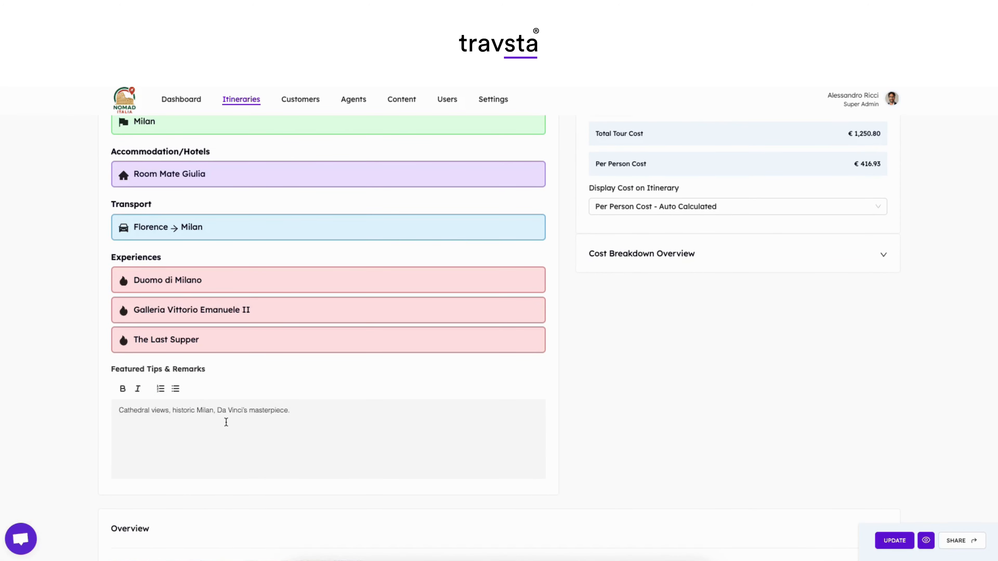
drag(217, 401, 290, 401)
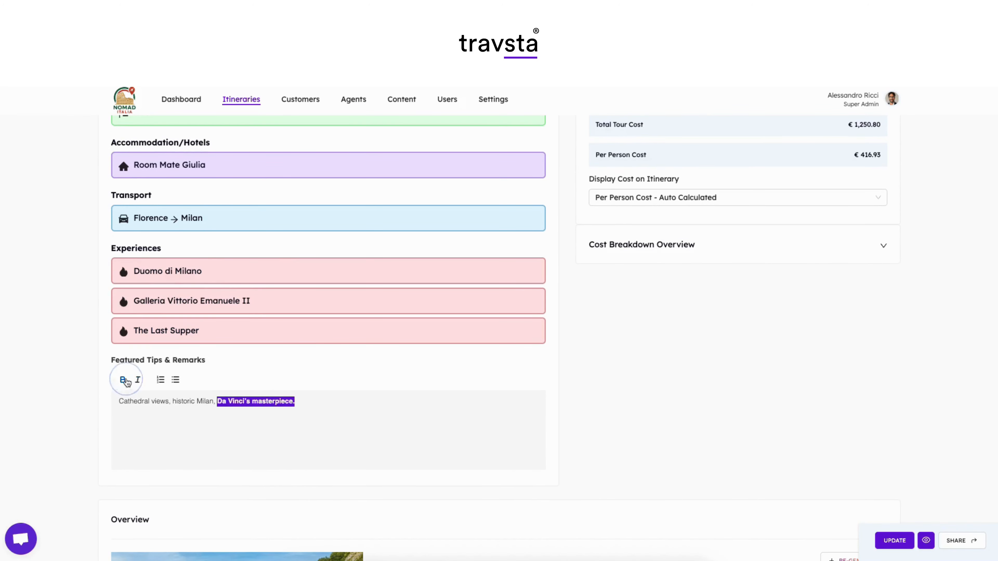
scroll(452, 390, down, 3)
Step: Start a Day 04 transport entry from Milan, Metropolitan City of Milan, to Milan Malpensa Airport "Silvio Berlusconi" (MXP)
scroll(540, 378, up, 3)
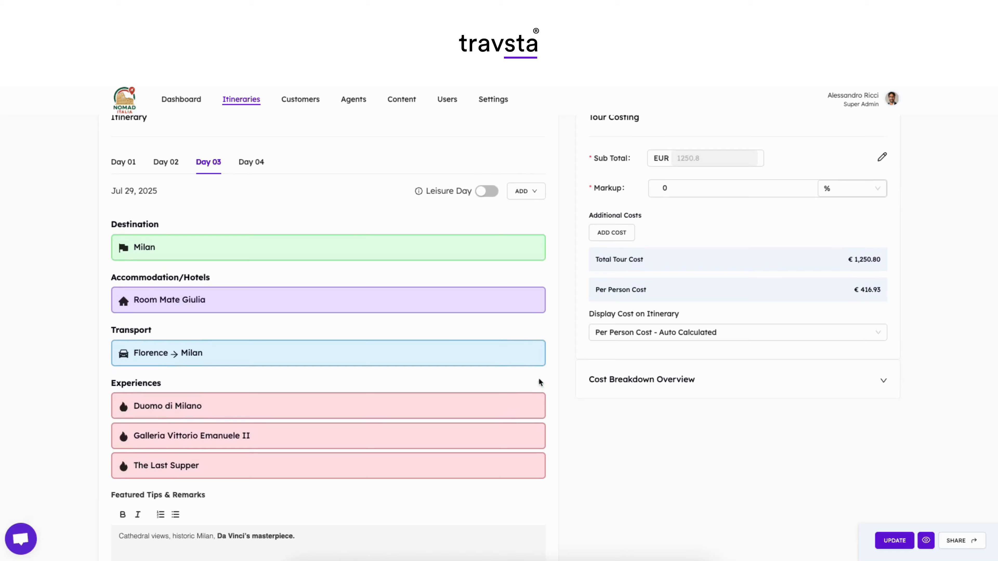
click(251, 162)
click(526, 191)
click(531, 248)
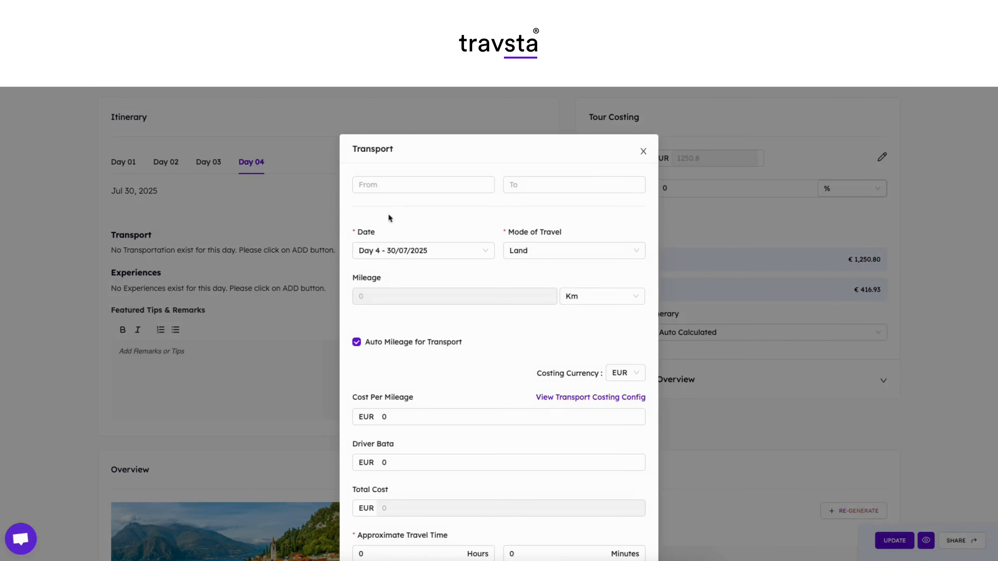
click(393, 185)
text(milan)
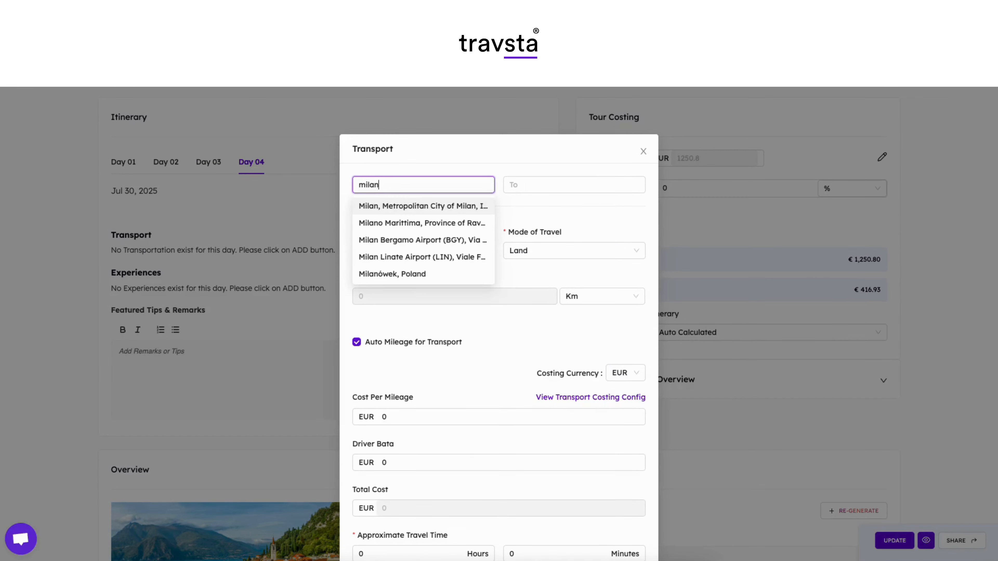
click(394, 206)
click(550, 185)
text(milan)
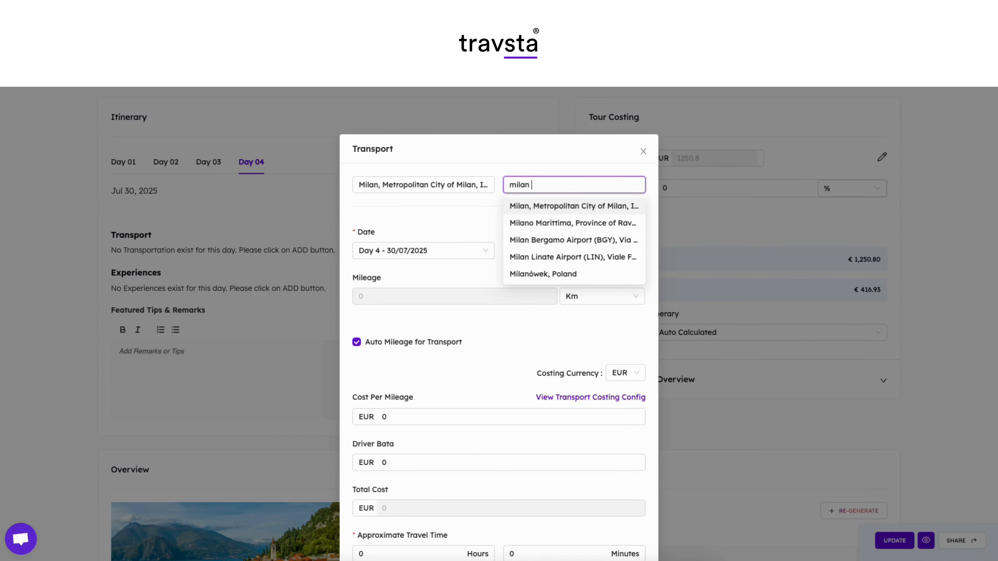
text( mal)
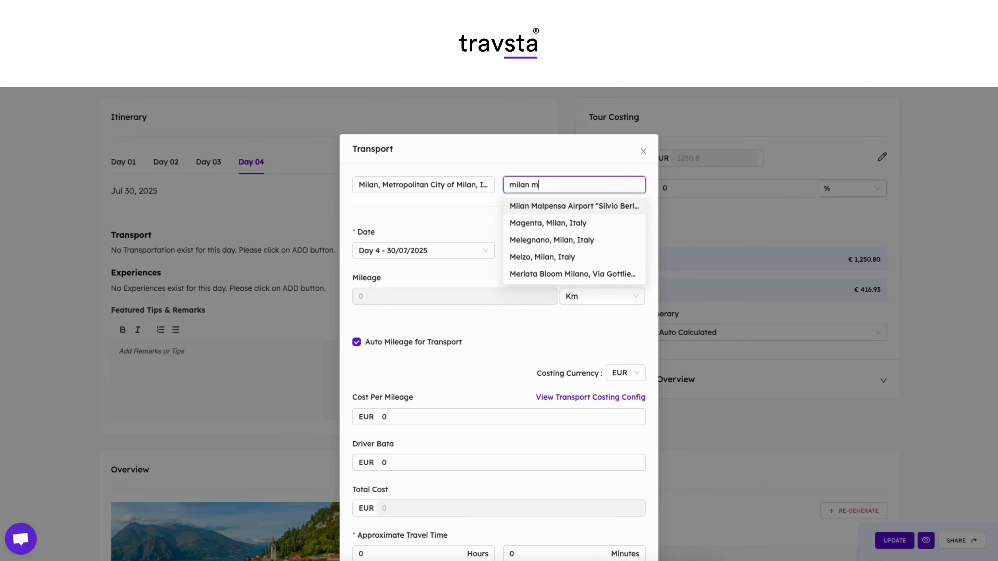
click(558, 208)
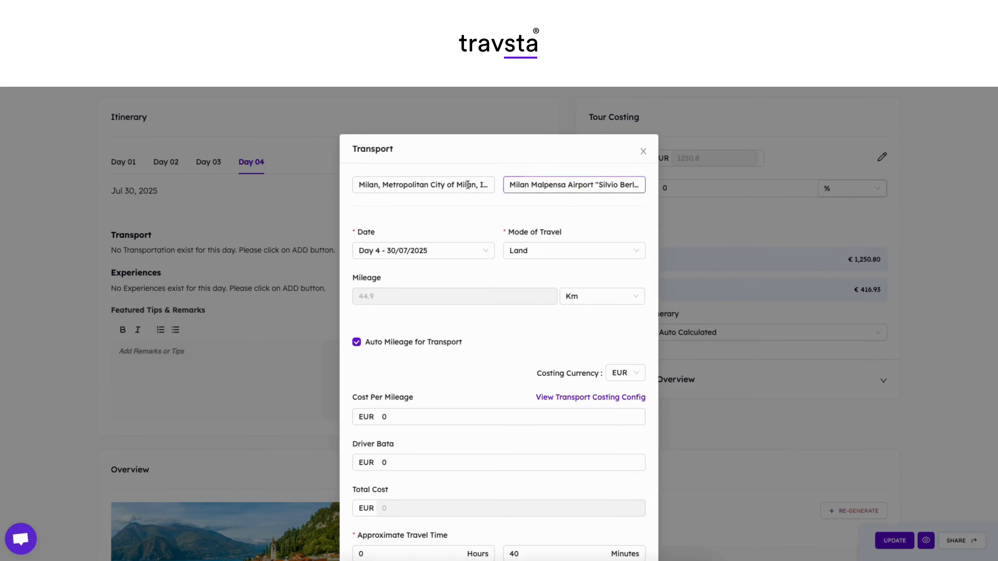
Step: Set the airport transfer's cost per mileage to EUR 2 and add the transport to Day 04
scroll(497, 324, down, 3)
click(423, 320)
scroll(586, 459, down, 2)
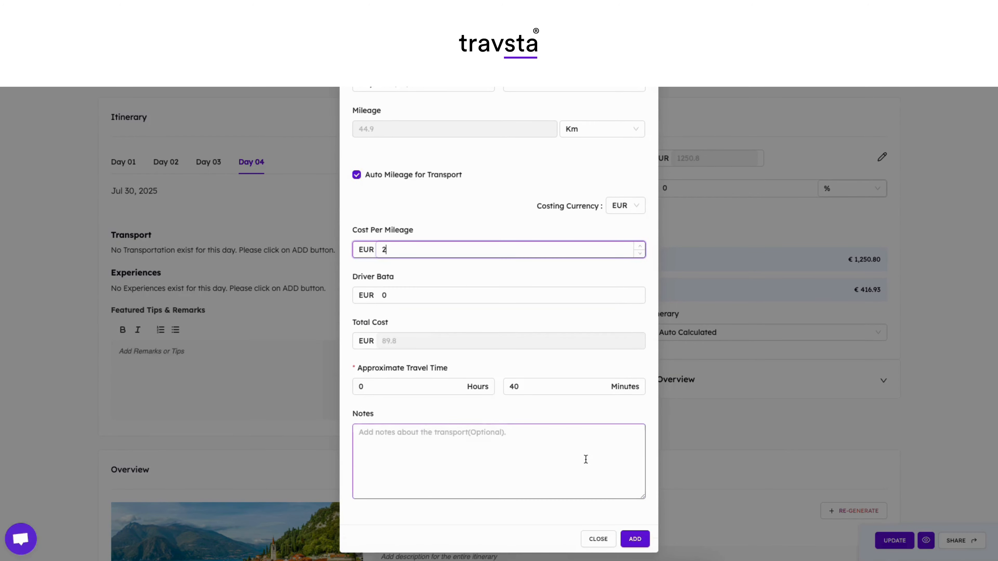
click(634, 537)
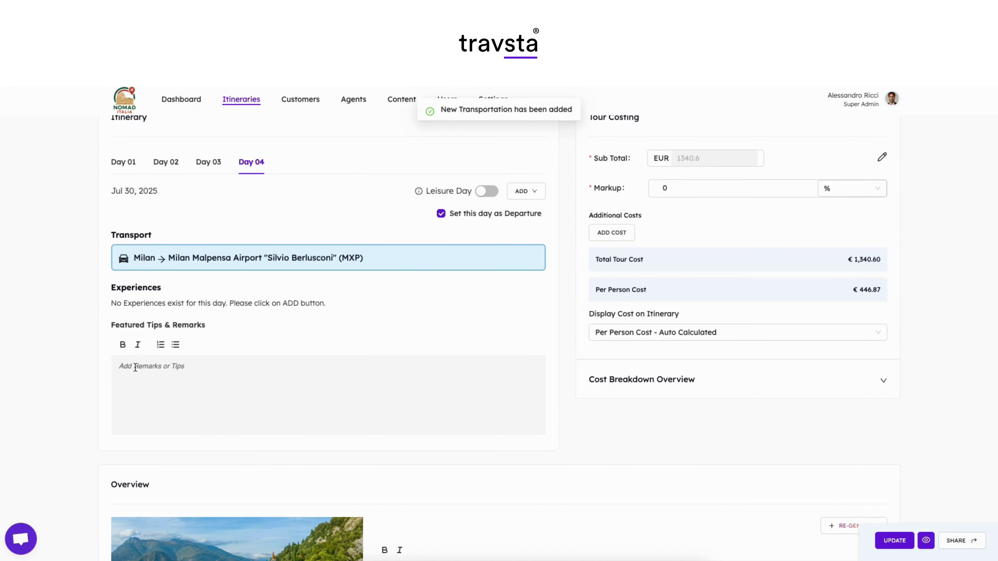
Step: Enter "Depart at 3.30 PM" as the Day 04 featured tip or remark
click(135, 368)
text(Depart at 3.30 PM)
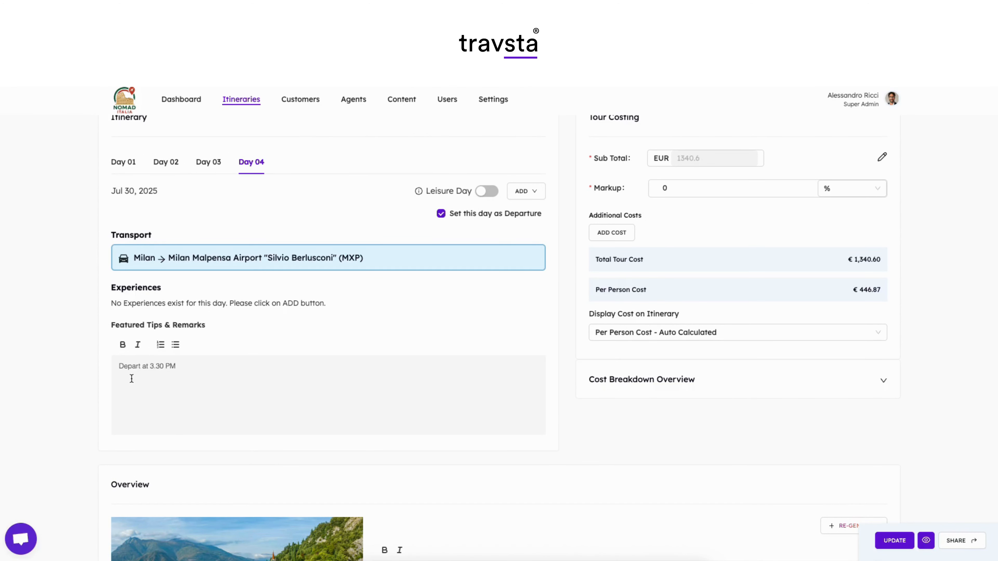
click(651, 456)
Step: Try the alternative travel images for the itinerary overview and select the fifth one, showing the coastal village
scroll(479, 412, down, 7)
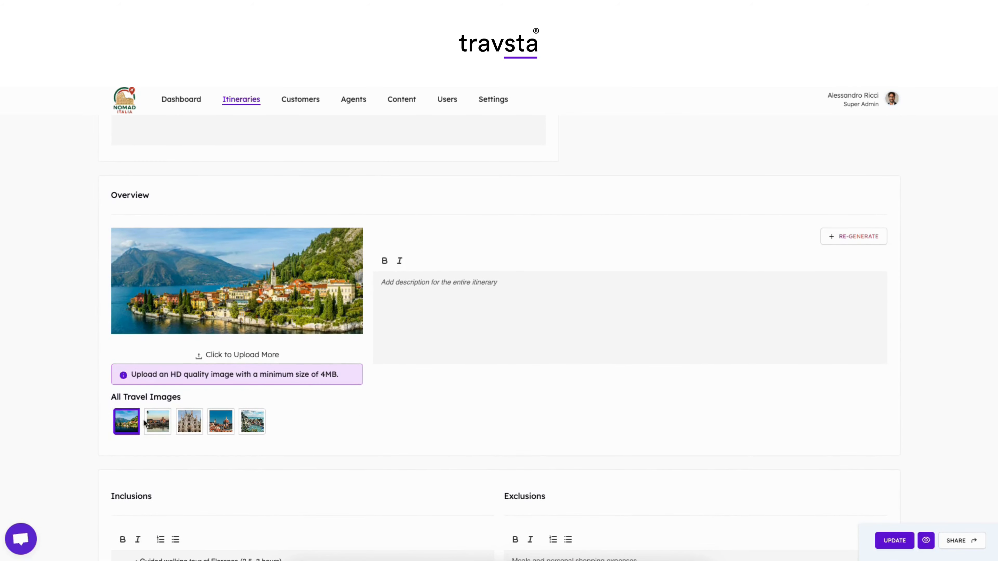
click(157, 423)
click(188, 424)
click(220, 424)
click(244, 427)
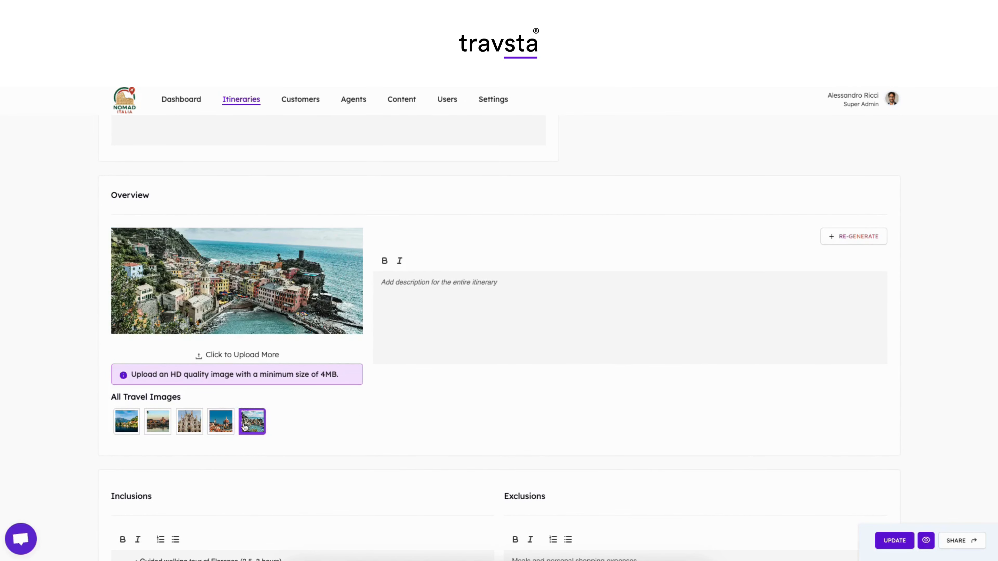
Step: Upload the image Italy 1.jpg from the Downloads folder as the itinerary overview picture
click(385, 362)
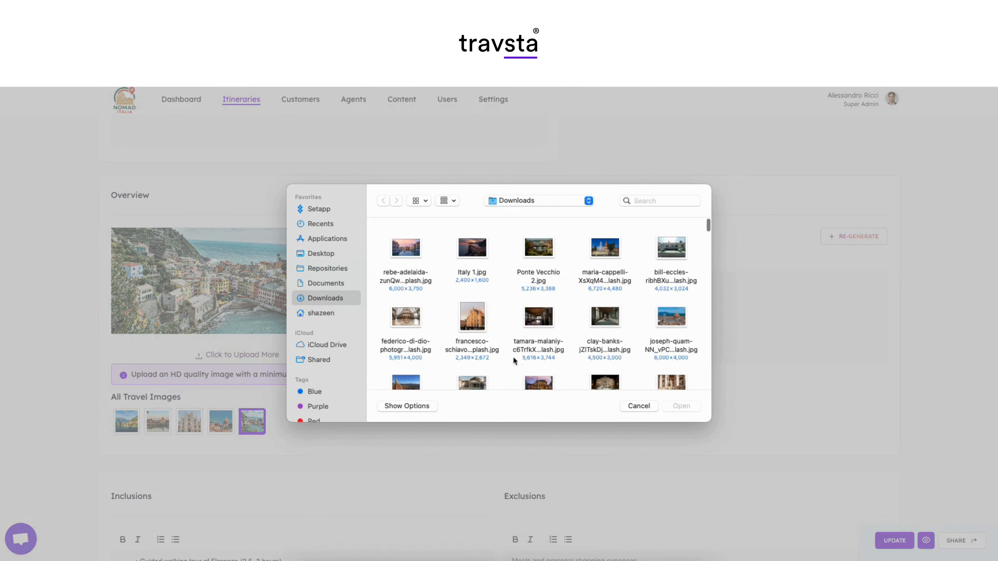
click(473, 247)
click(681, 407)
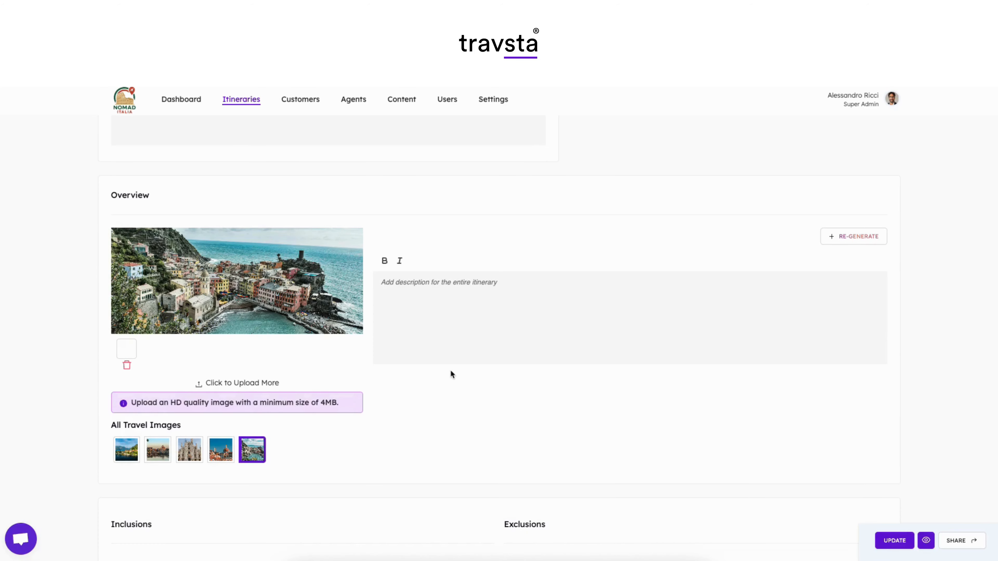
Step: Generate the overview description for the entire itinerary and make "Colosseum's storied arches," bold
click(859, 237)
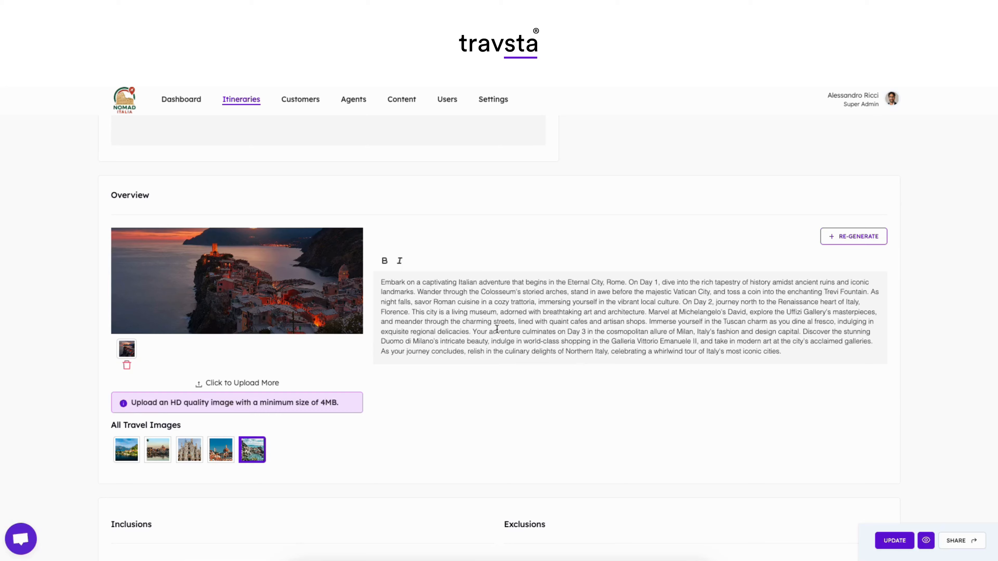
drag(480, 291, 545, 292)
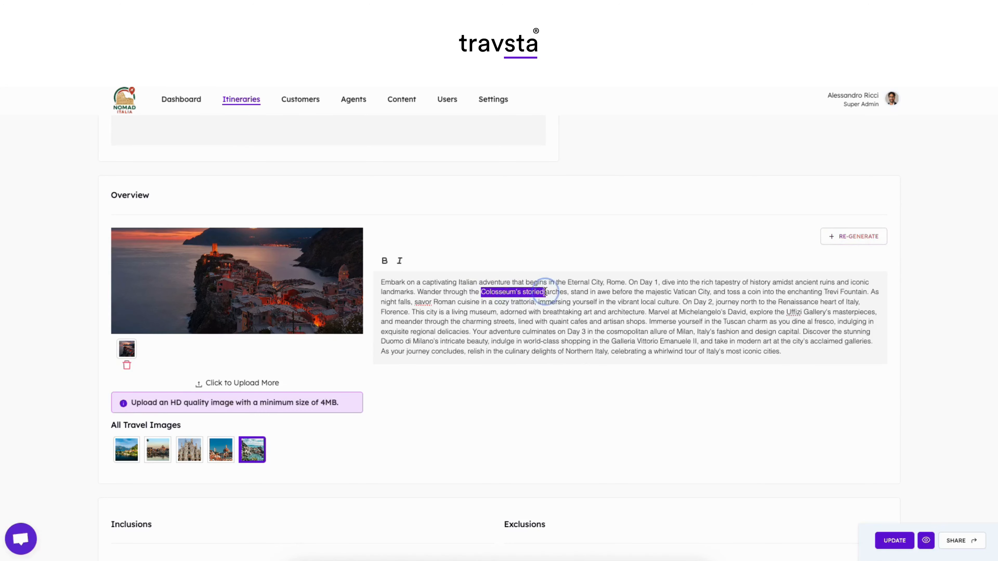
click(385, 262)
Step: Check the inclusions, exclusions, terms and conditions and preview options, and save the updated itinerary
scroll(475, 385, down, 8)
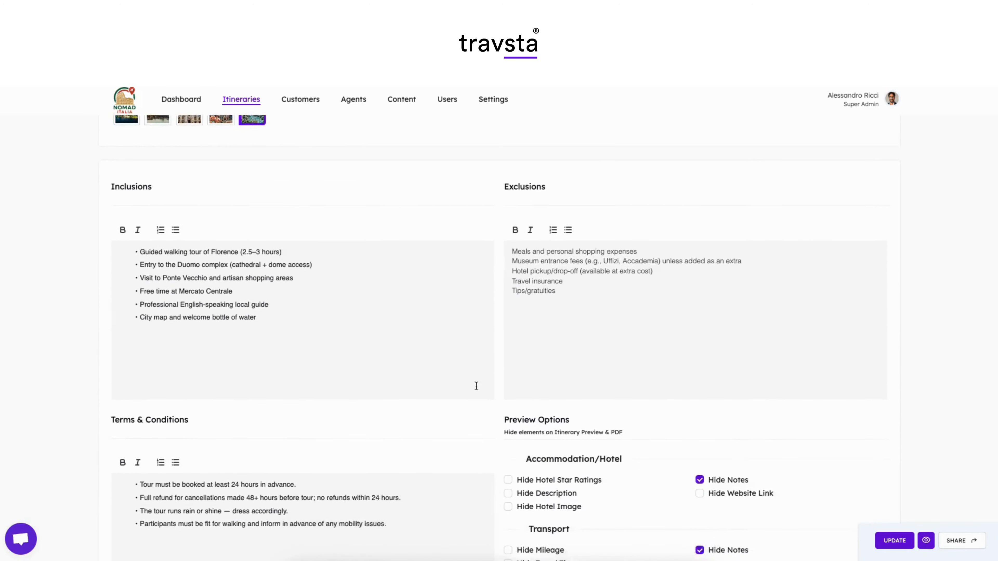
scroll(476, 386, down, 9)
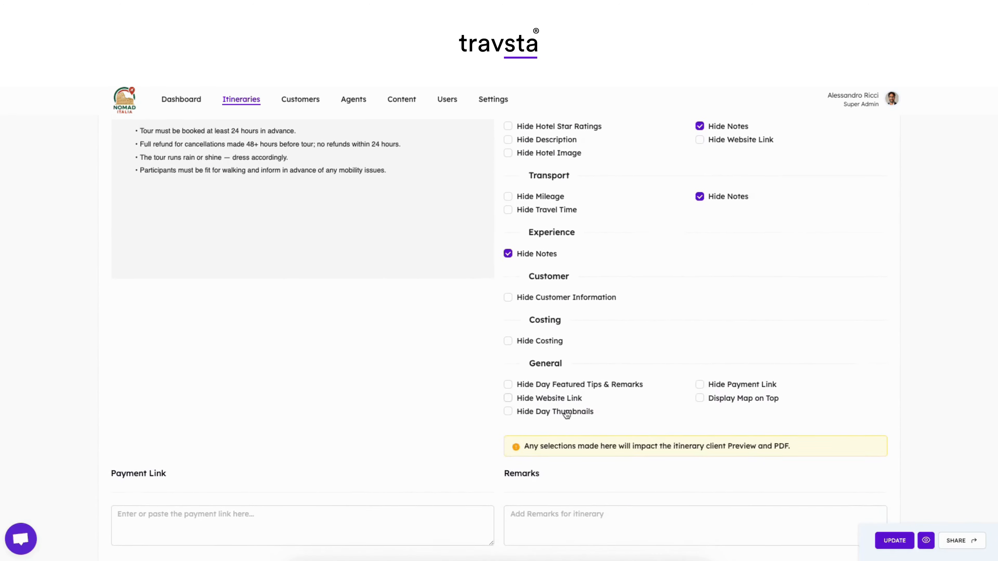
click(894, 542)
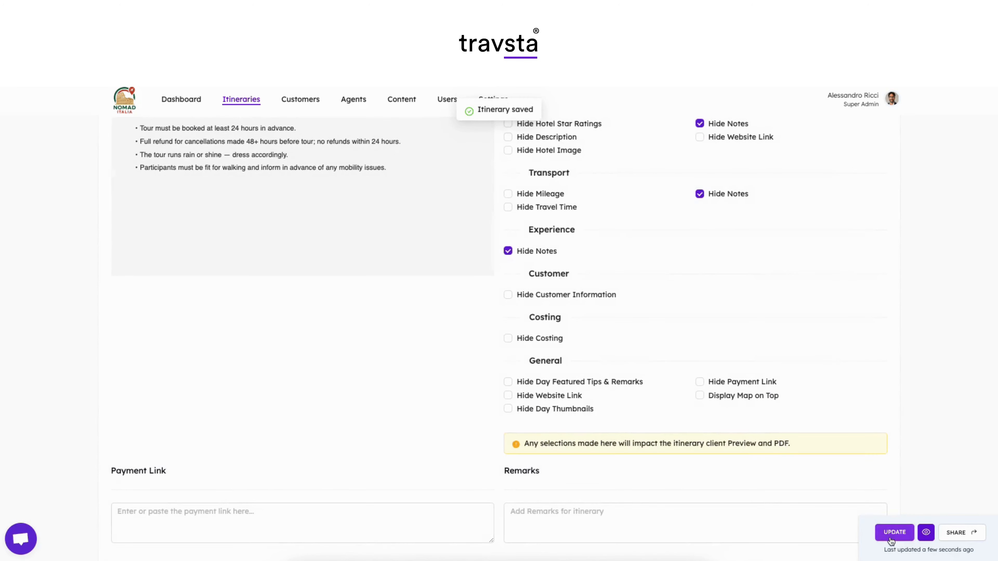
Step: Open the itinerary's client preview and examine its overview, summary, day sections, map, terms, cost per person and tour operator details
click(927, 532)
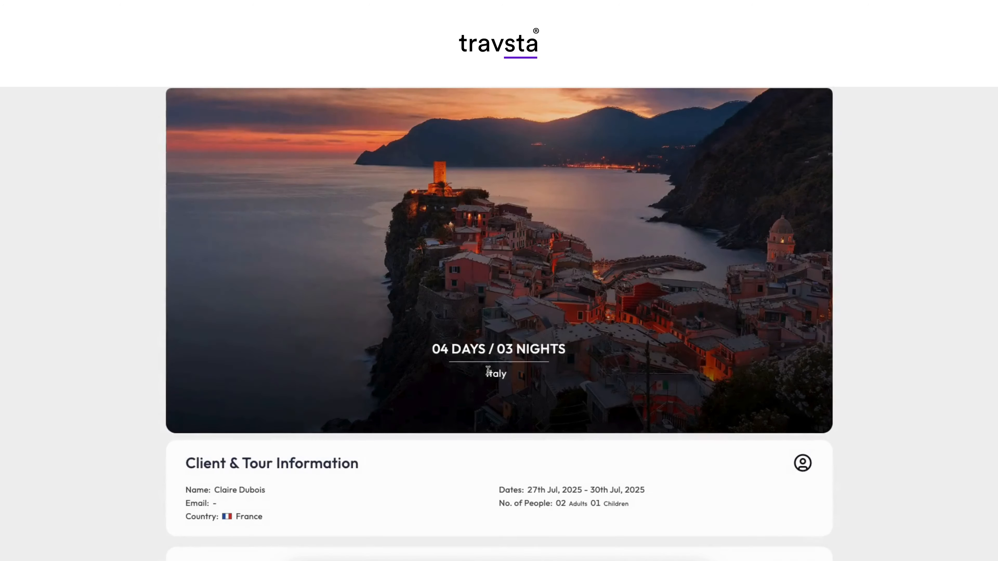
scroll(488, 372, down, 7)
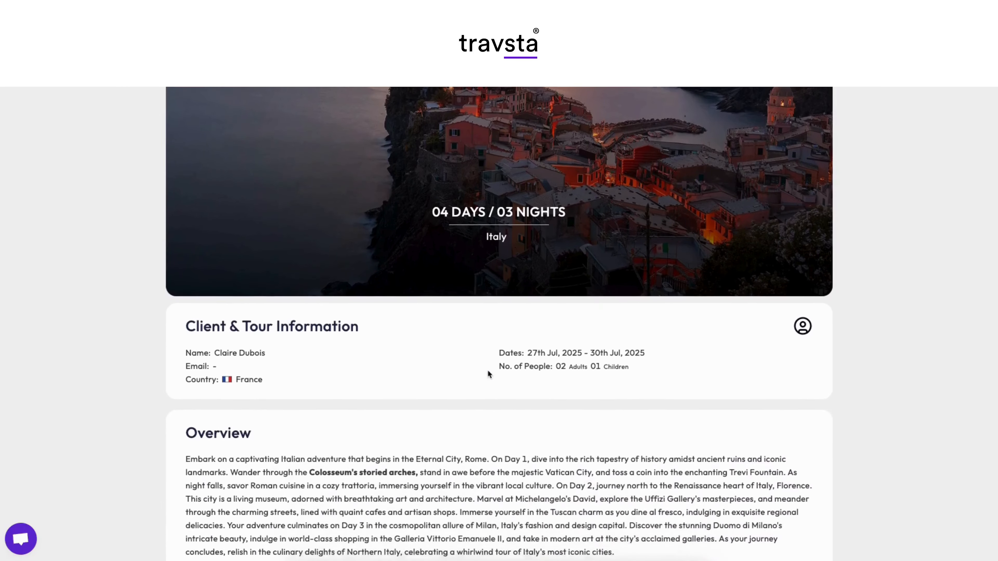
scroll(489, 374, down, 8)
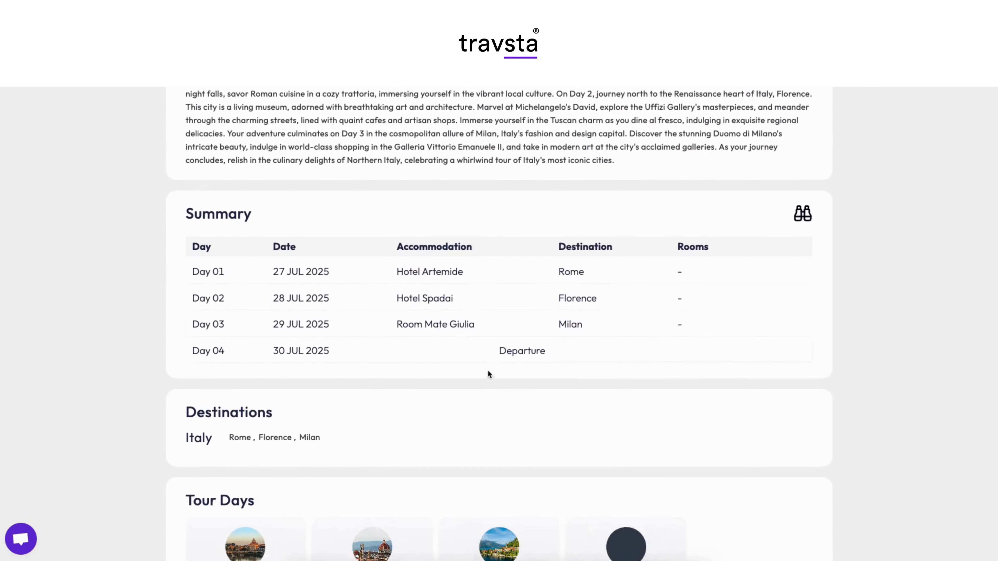
scroll(489, 374, down, 10)
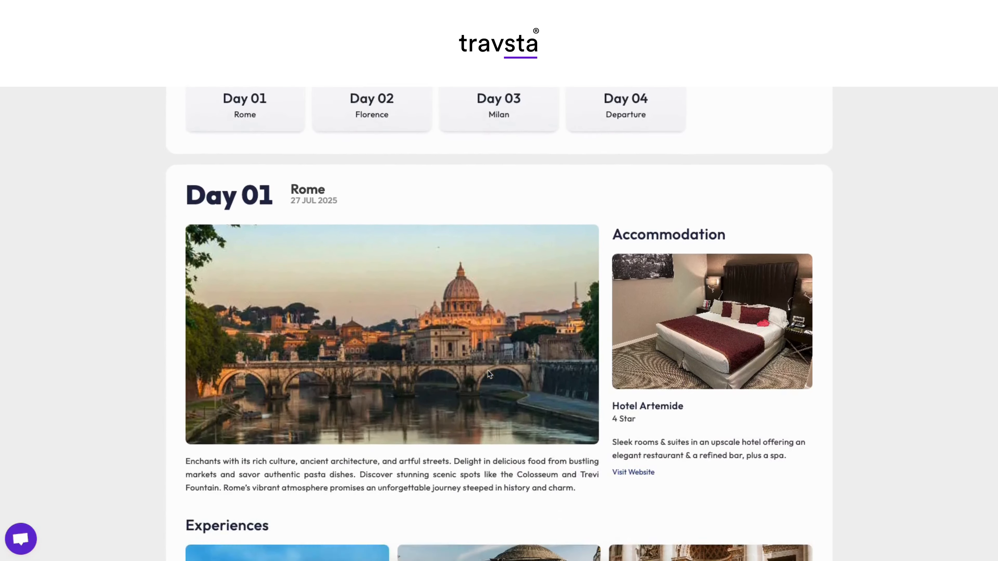
scroll(488, 373, down, 12)
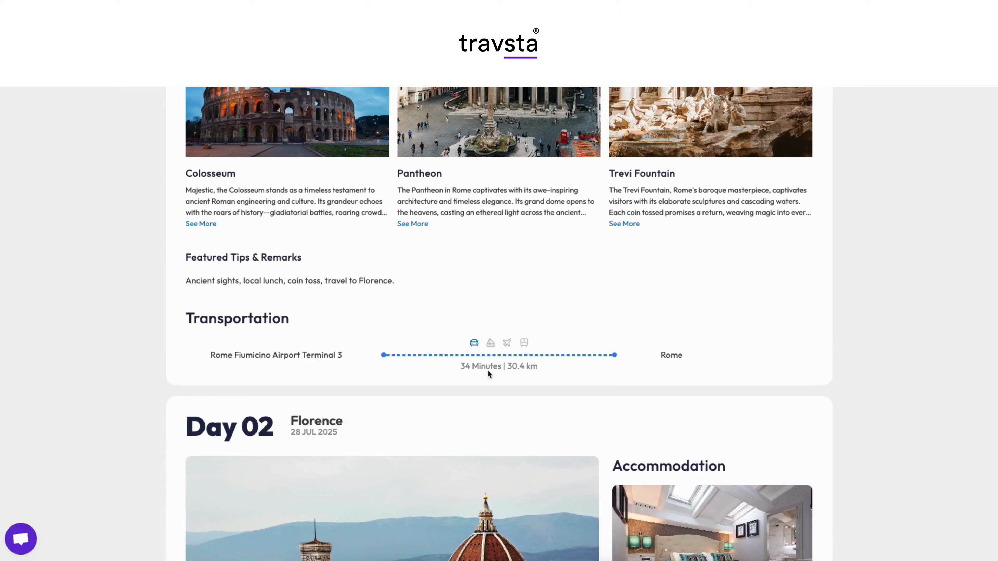
scroll(488, 371, down, 12)
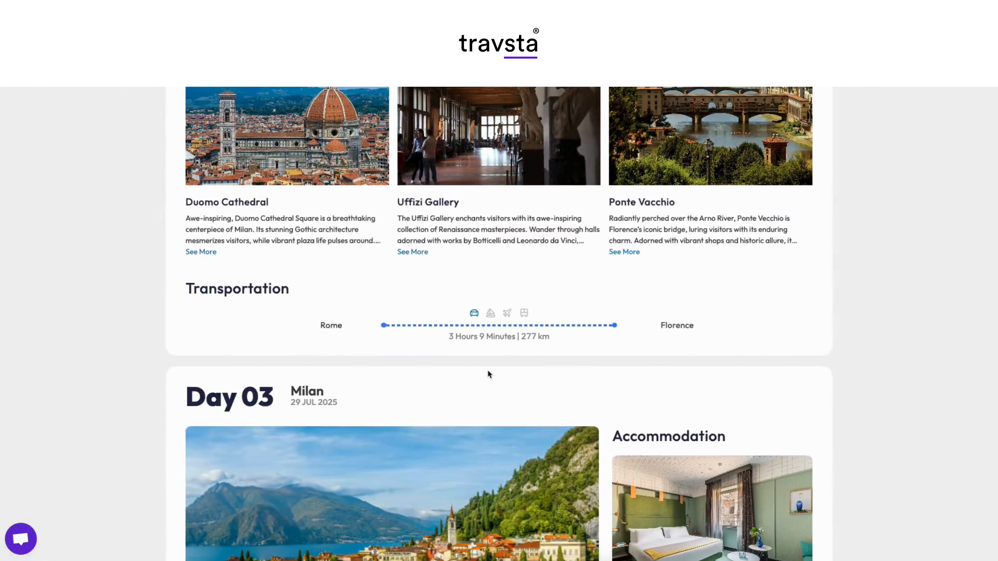
scroll(489, 373, down, 12)
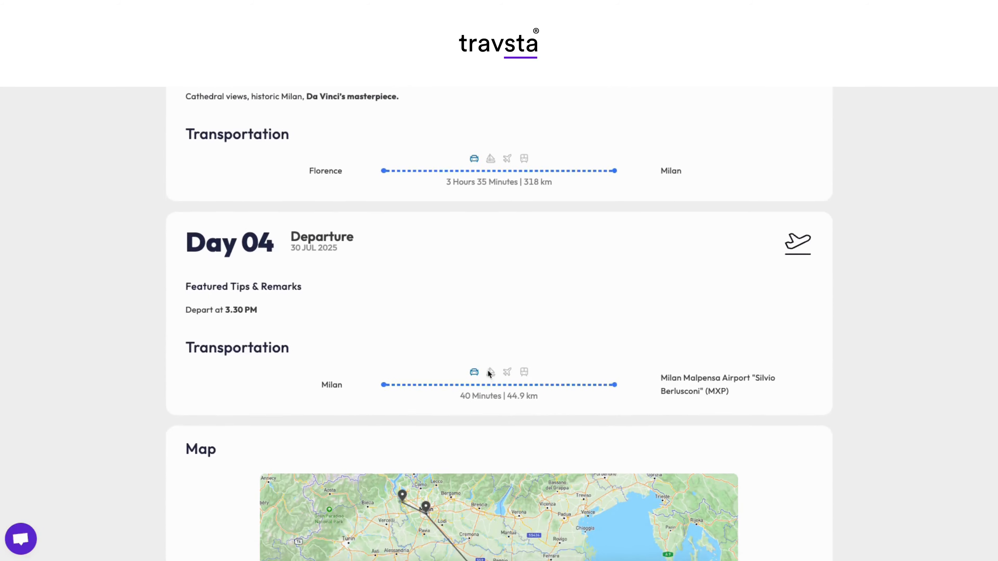
scroll(488, 373, down, 12)
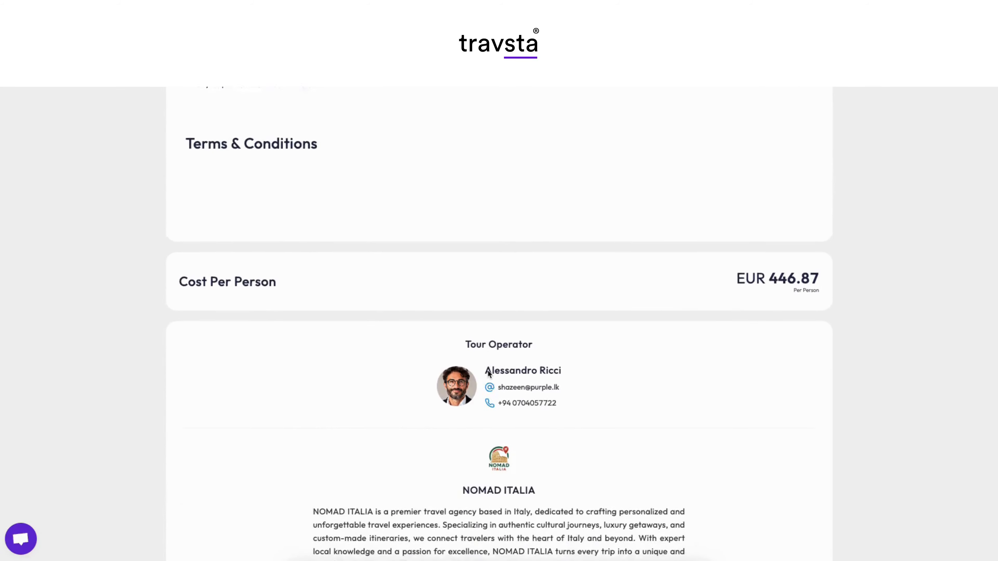